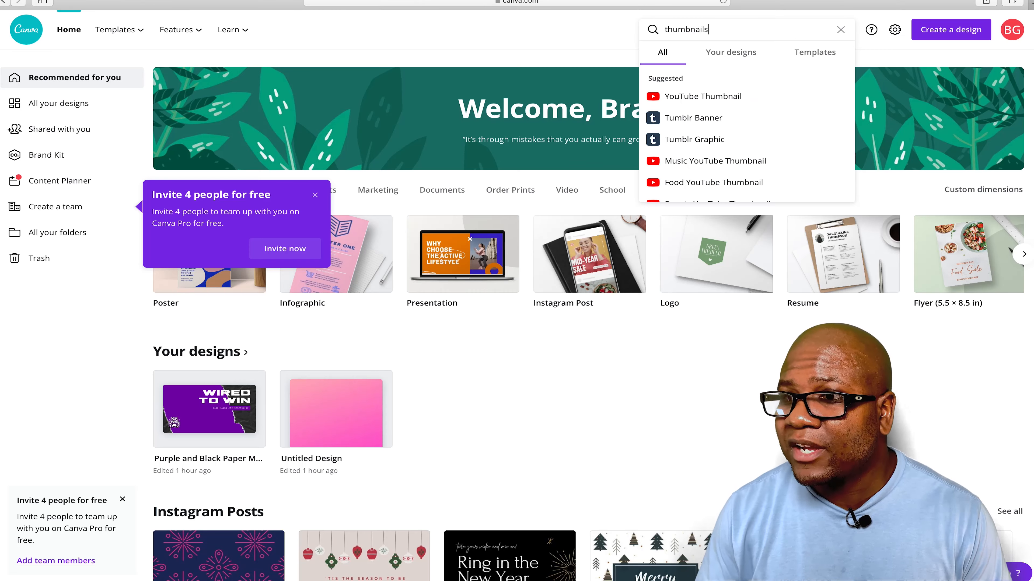
Search for thumbnails and look through the template results for a suitable design
key("Return")
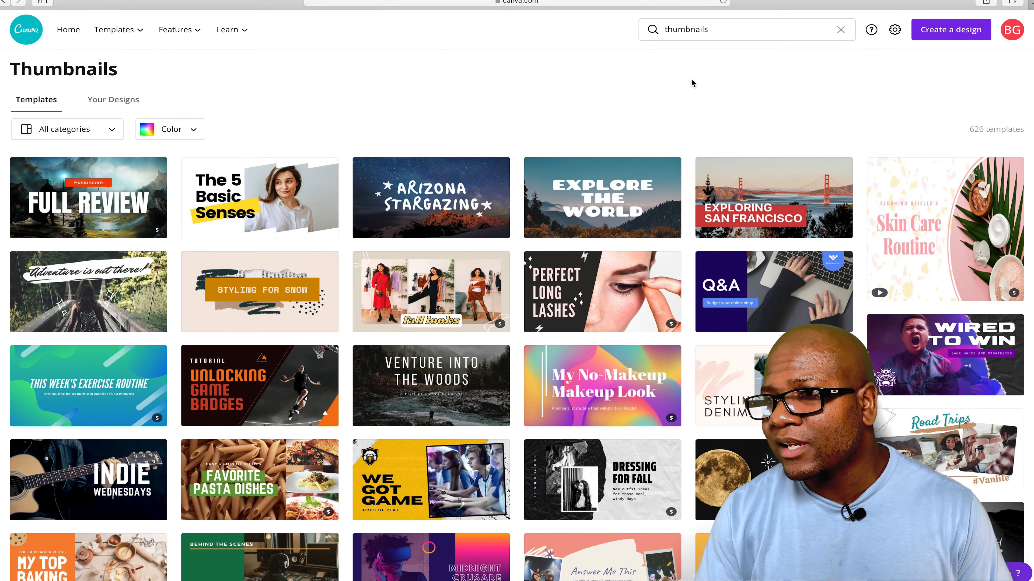
scroll(691, 83, "down", 2)
scroll(692, 83, "down", 4)
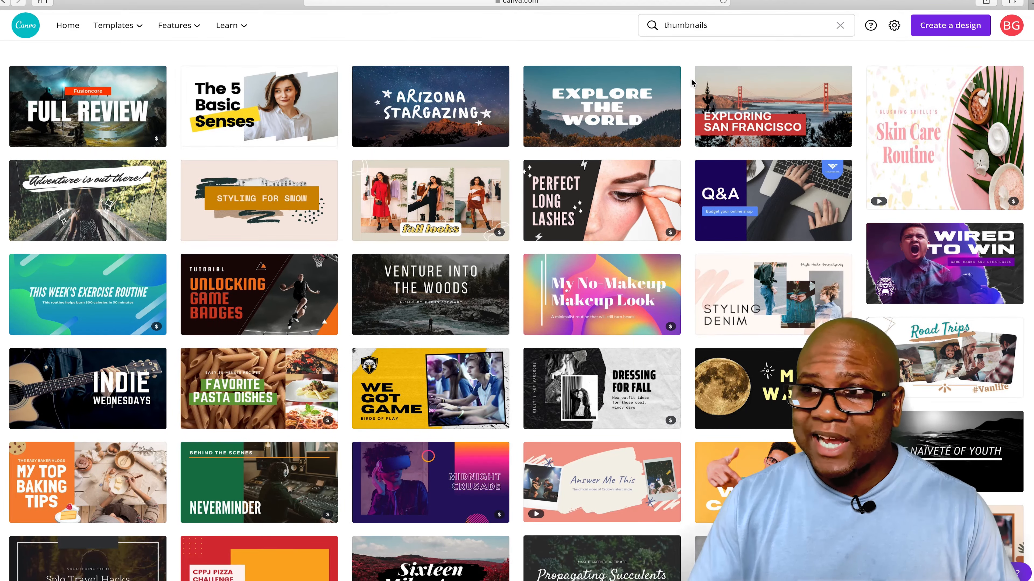
scroll(691, 84, "down", 6)
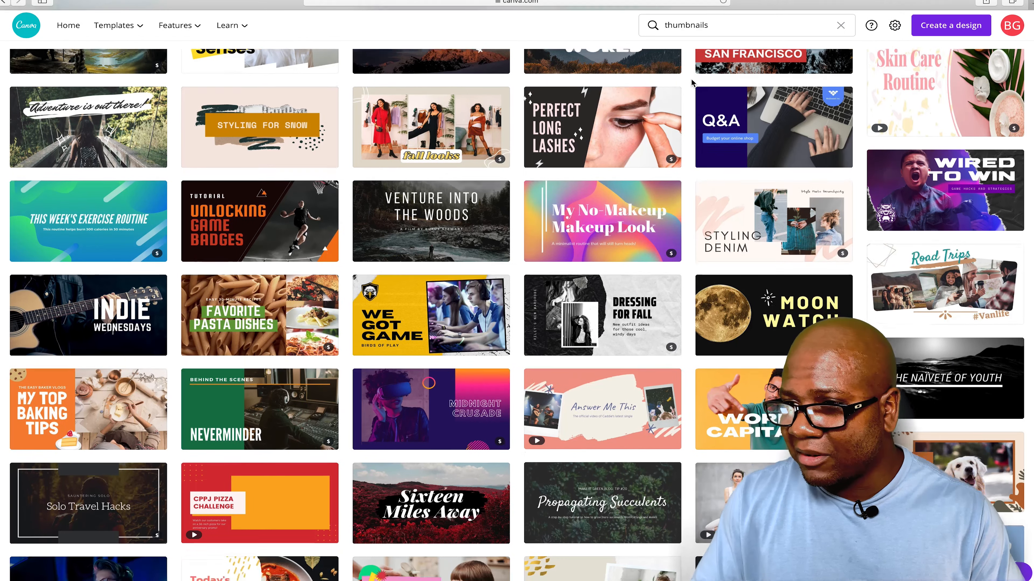
scroll(692, 84, "down", 1)
scroll(692, 83, "down", 11)
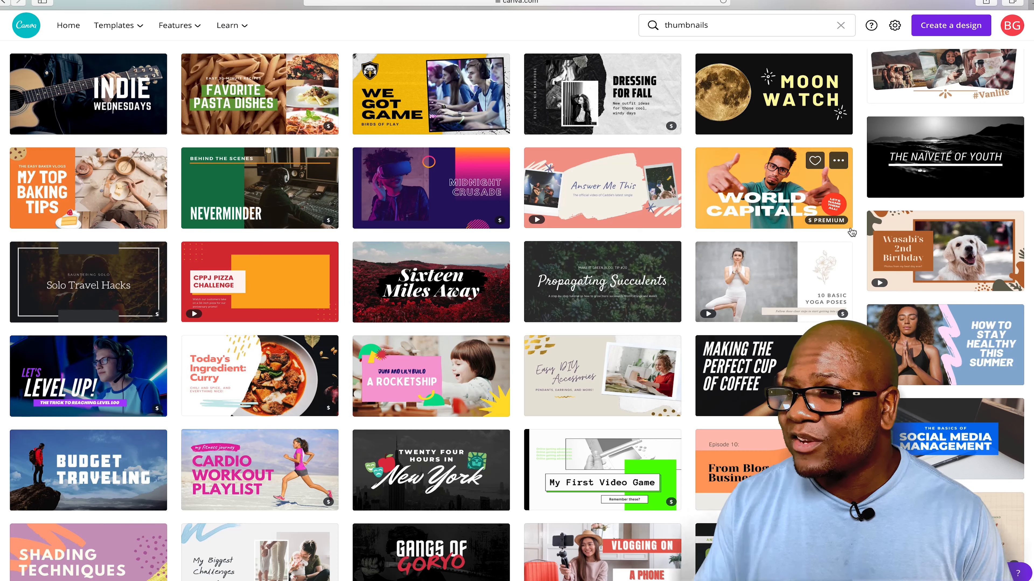
scroll(852, 233, "down", 5)
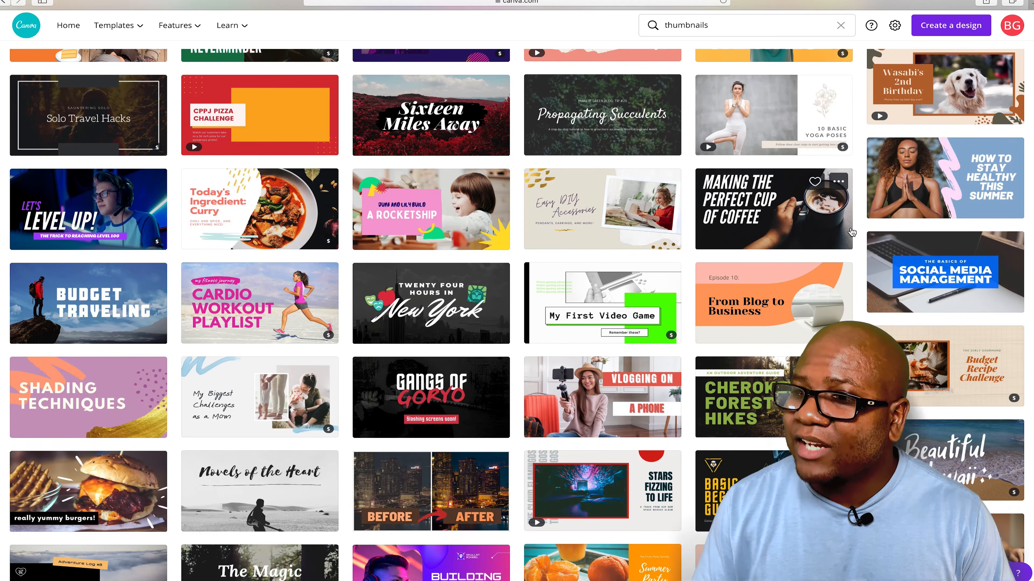
scroll(852, 232, "down", 5)
scroll(851, 233, "down", 1)
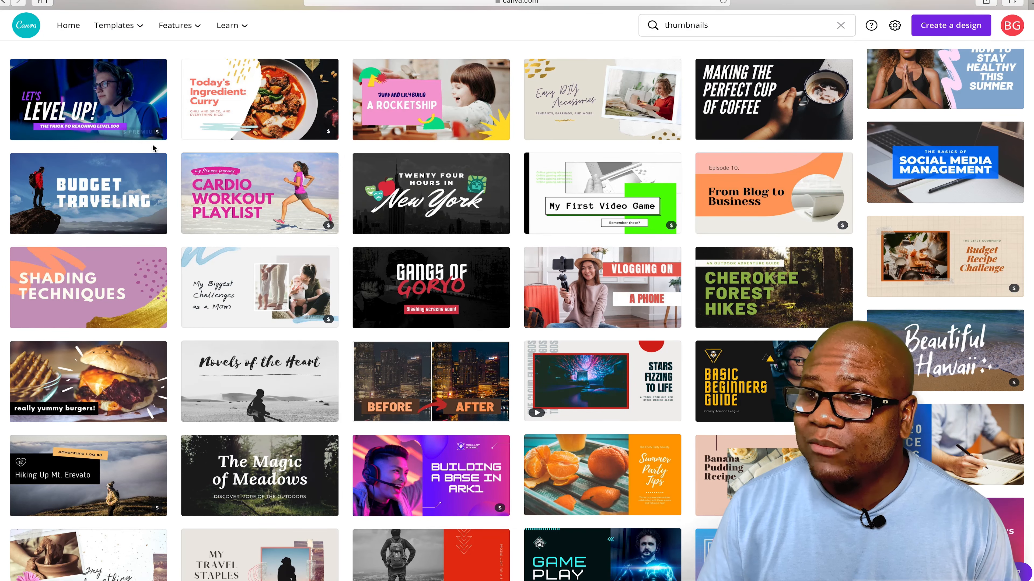
scroll(179, 252, "down", 4)
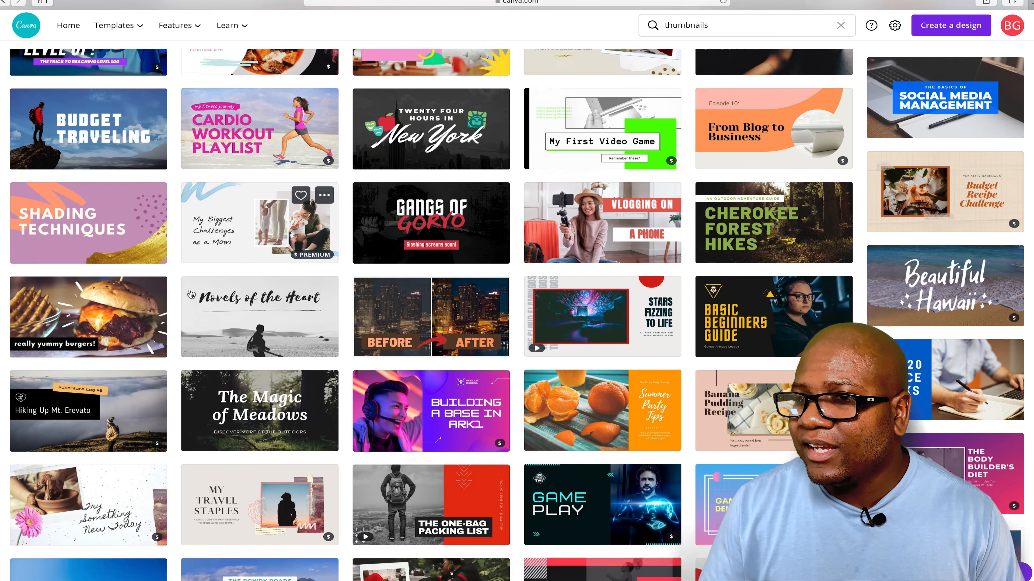
scroll(191, 293, "down", 10)
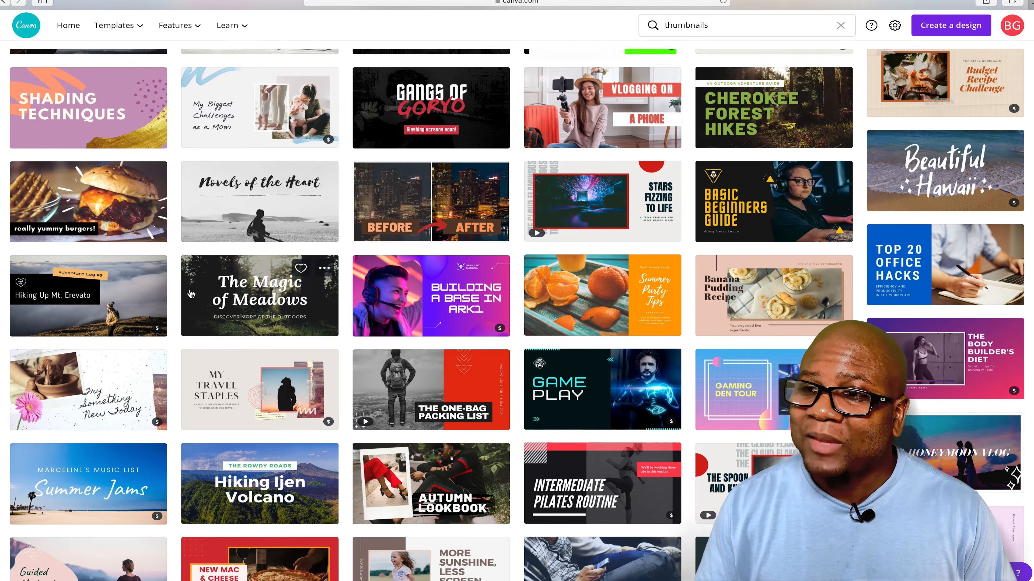
scroll(190, 294, "down", 5)
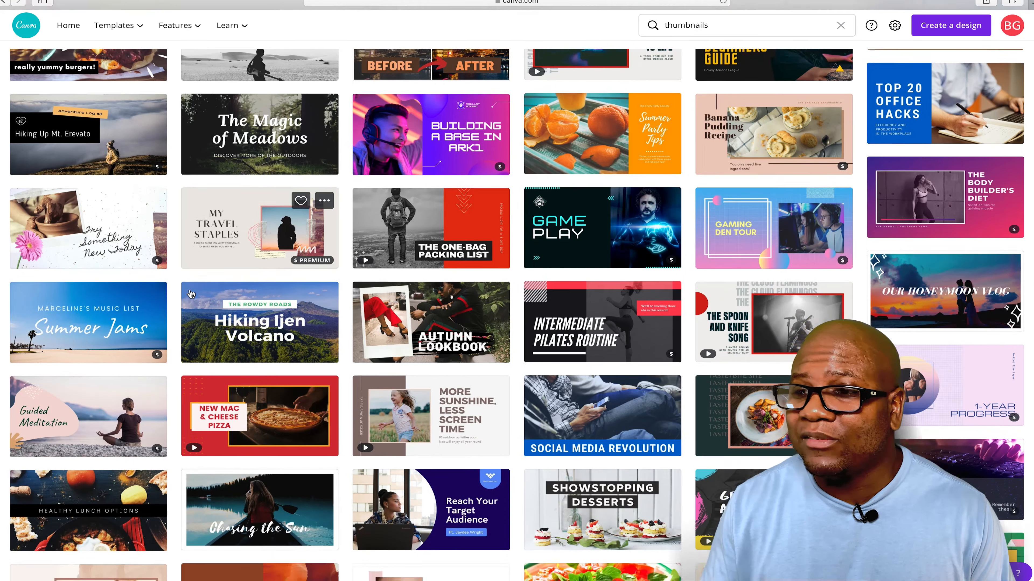
scroll(190, 294, "down", 5)
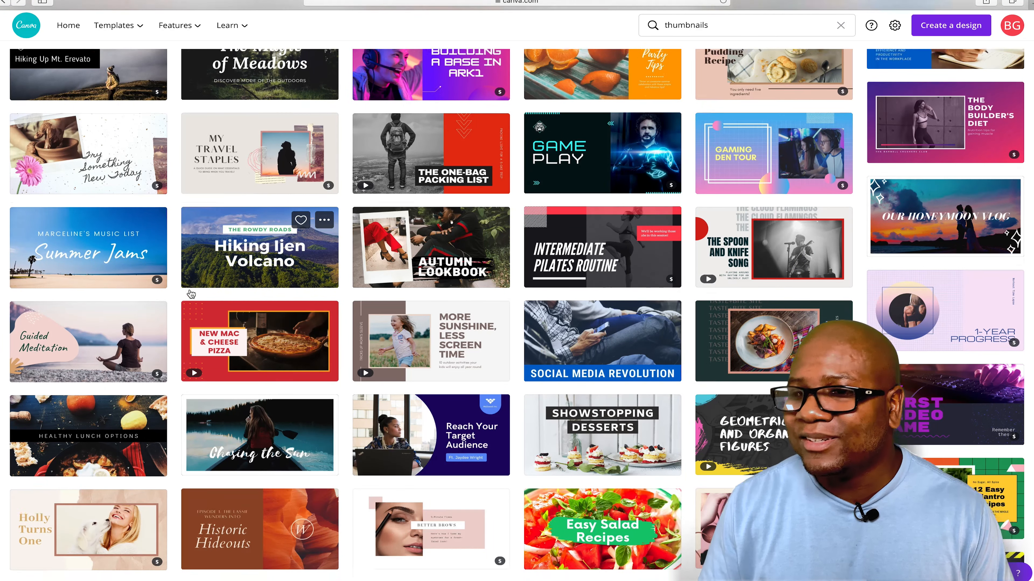
scroll(190, 294, "down", 6)
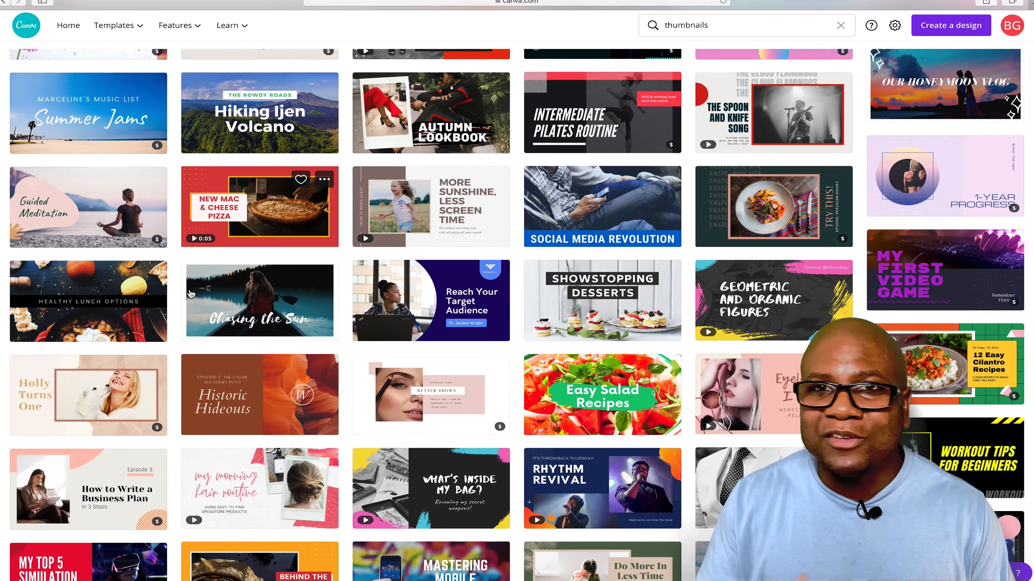
scroll(190, 294, "down", 1)
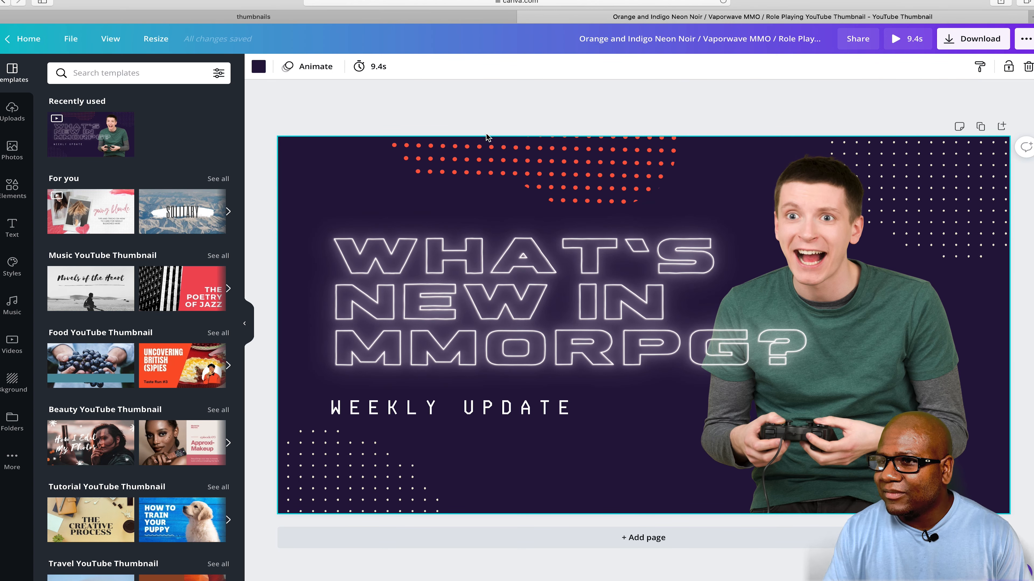
Change the thumbnail's background color from the default colors to light turquoise
left_click(260, 70)
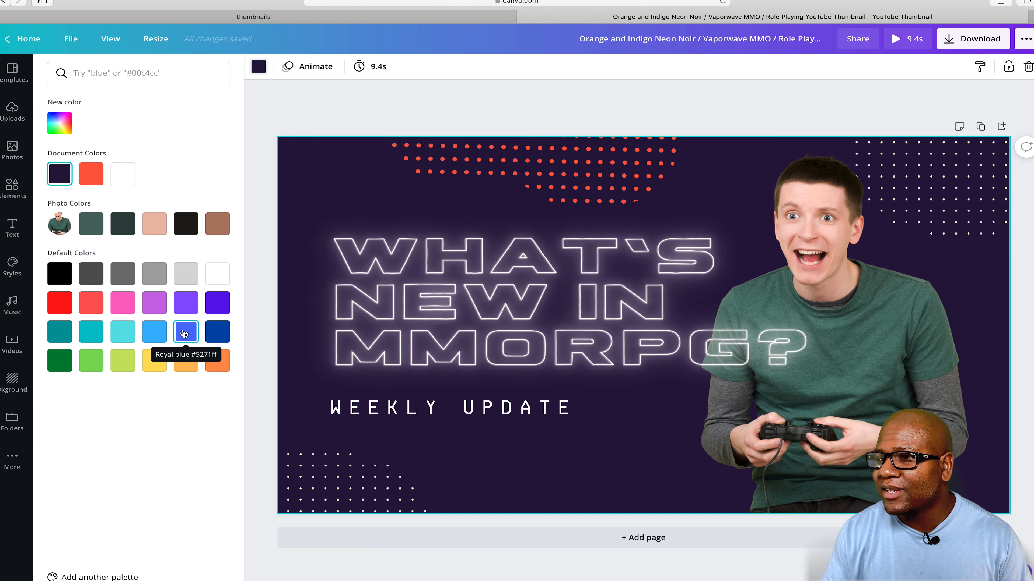
left_click(125, 332)
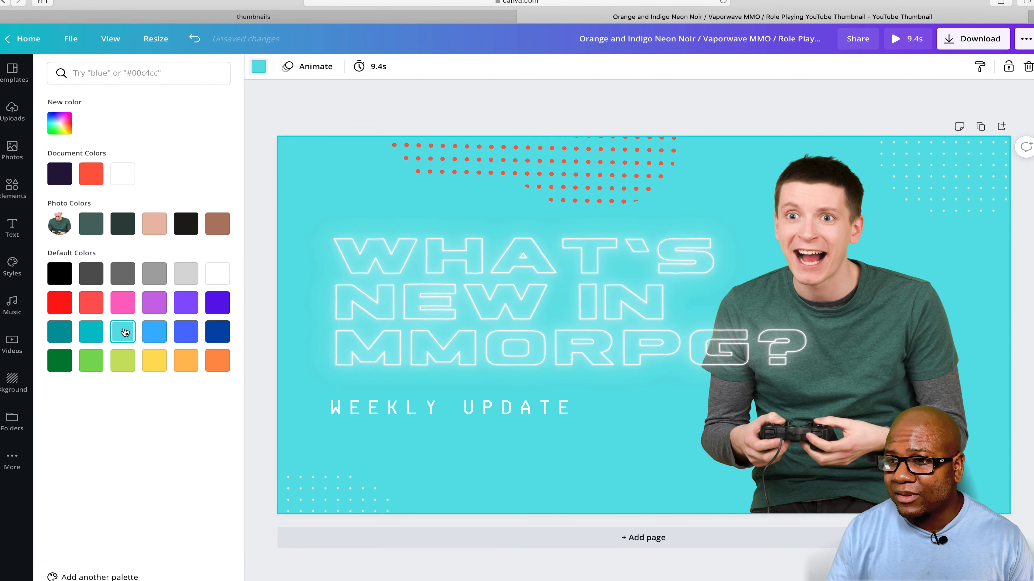
left_click(358, 98)
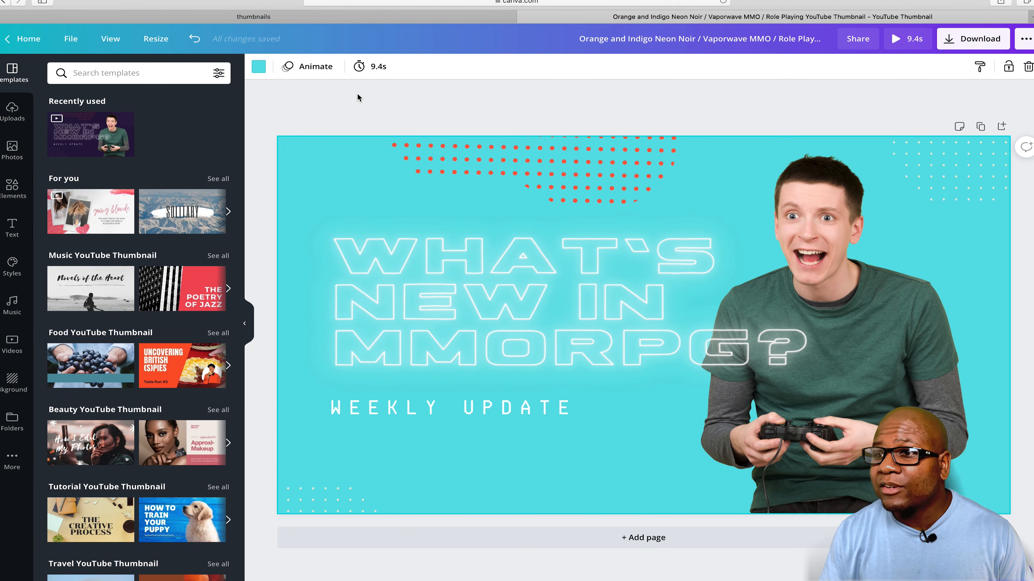
Delete the photo of the man holding a game controller from the thumbnail
left_click(818, 309)
key("BackSpace")
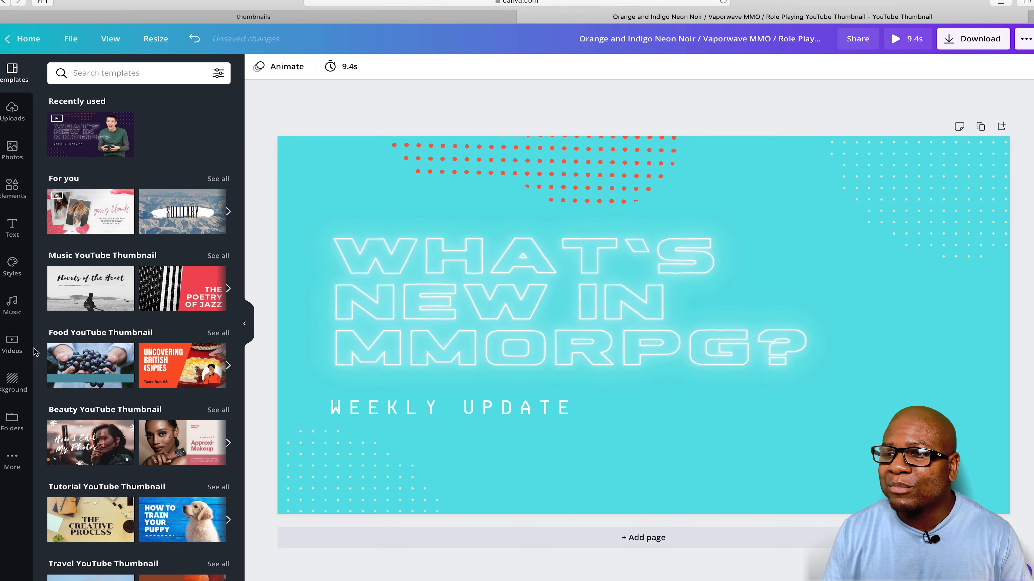
Open the full collection of gradient backgrounds and look through the choices
left_click(13, 381)
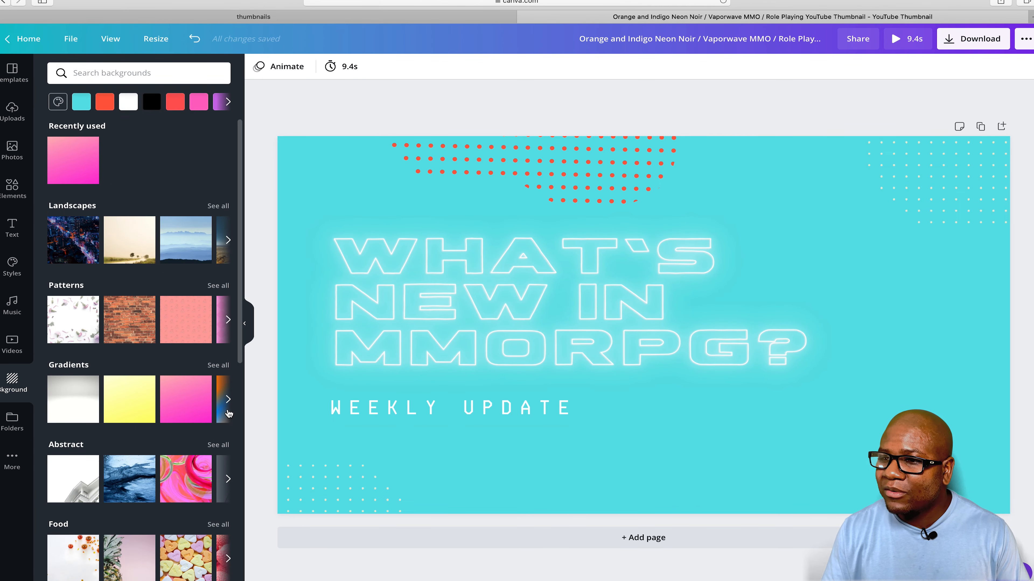
left_click(219, 367)
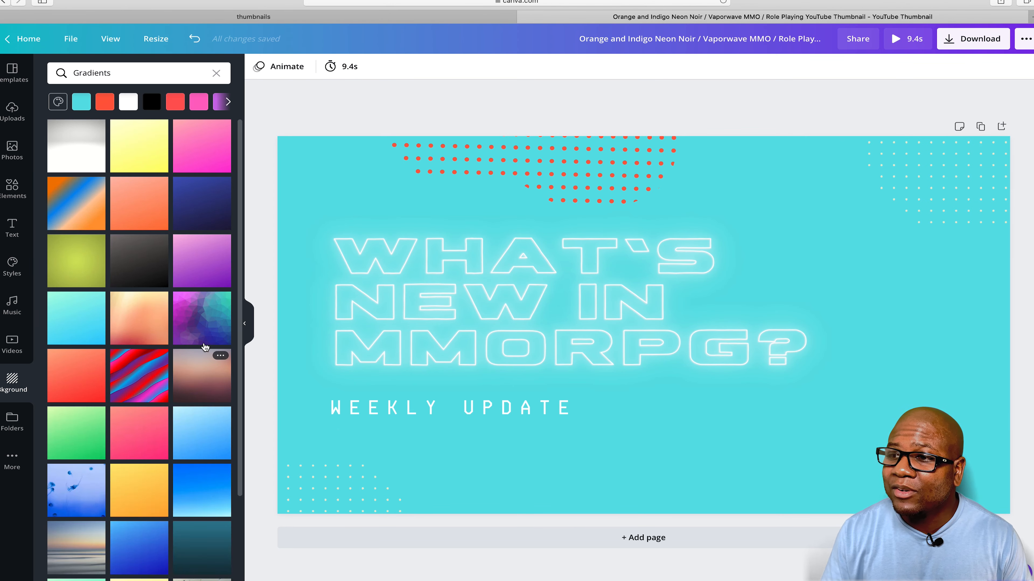
scroll(196, 386, "down", 3)
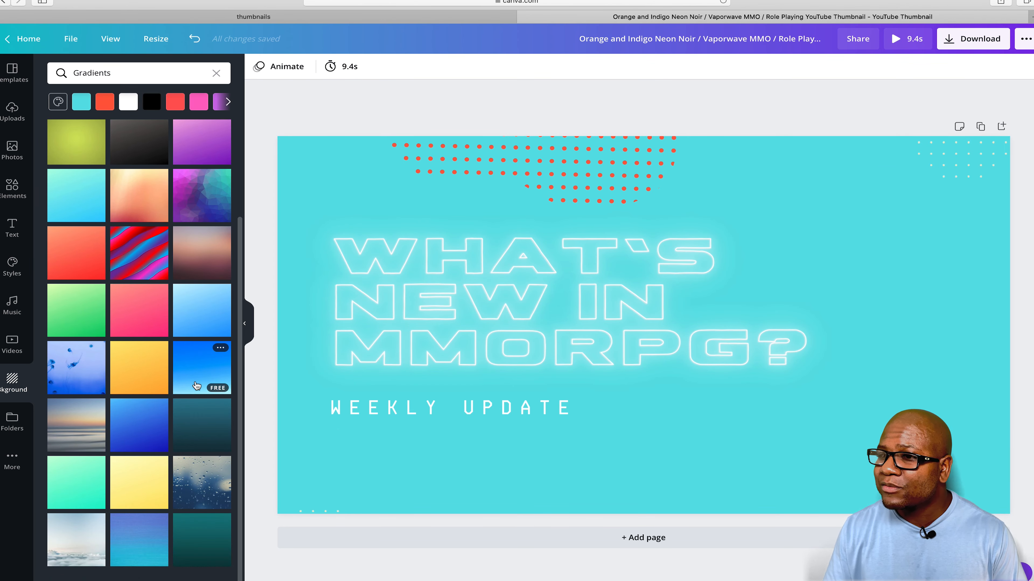
scroll(196, 386, "up", 3)
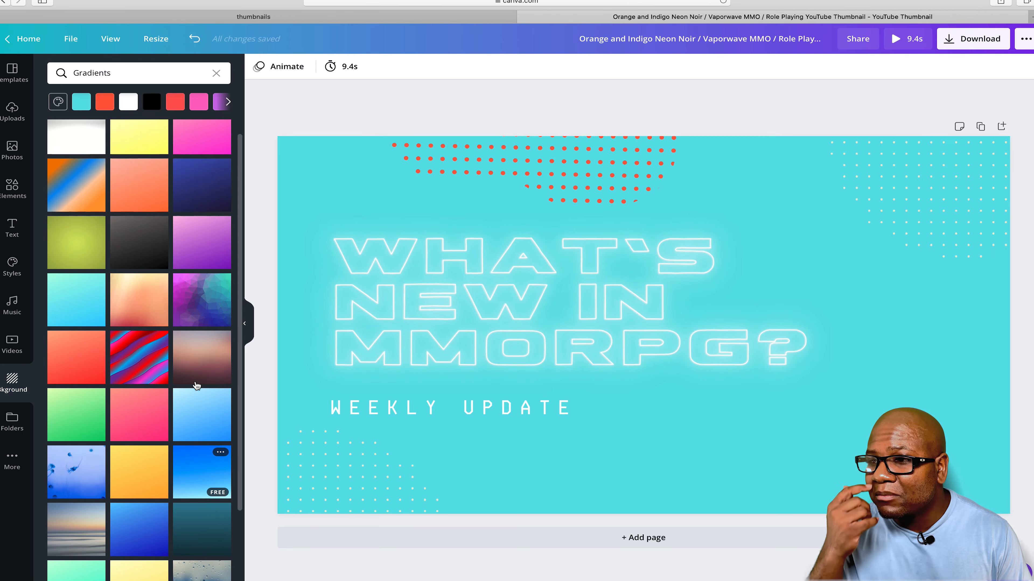
Try the polygonal purple-and-teal gradient as the thumbnail's background and undo it
left_click(210, 321)
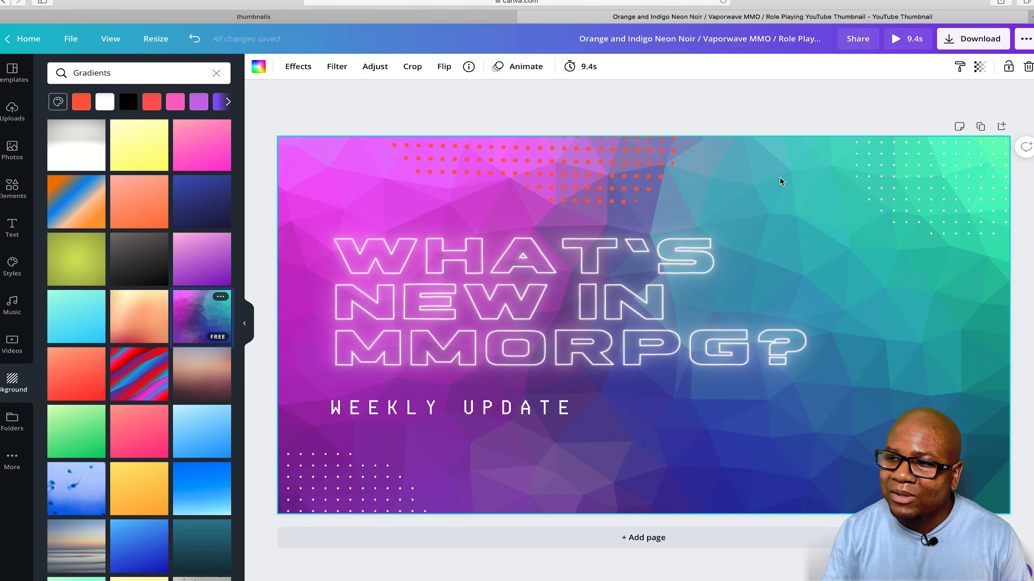
left_click(779, 263)
left_click(759, 223)
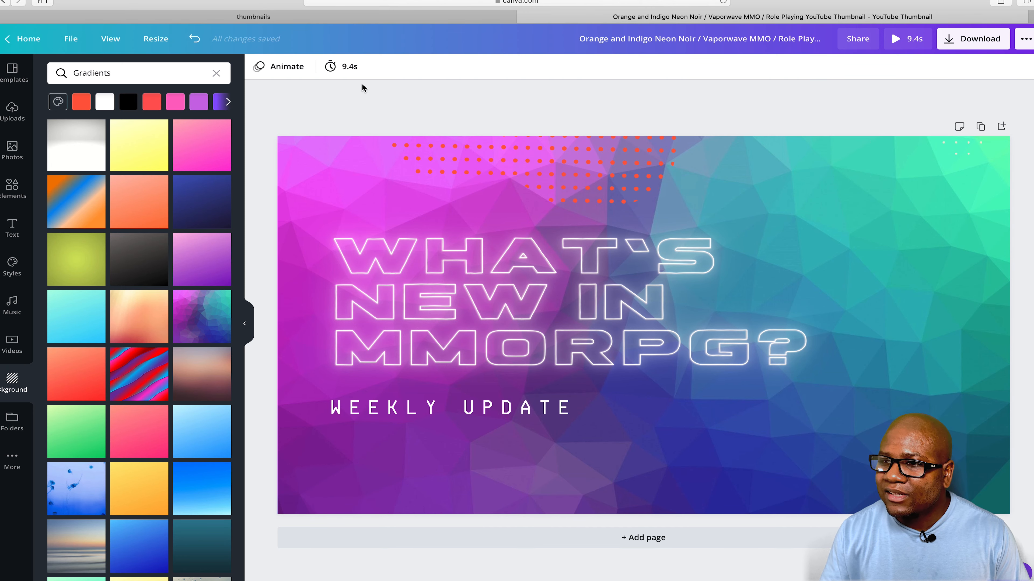
left_click(194, 38)
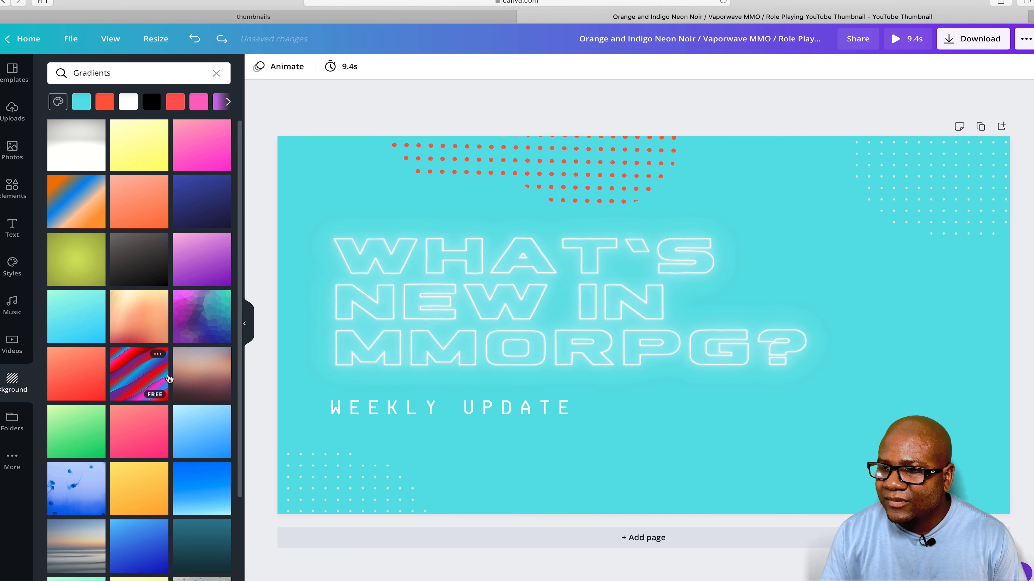
Try the textured purple-to-turquoise gradient, and replace it with the bright blue gradient fading to light blue as the background
scroll(167, 377, "down", 3)
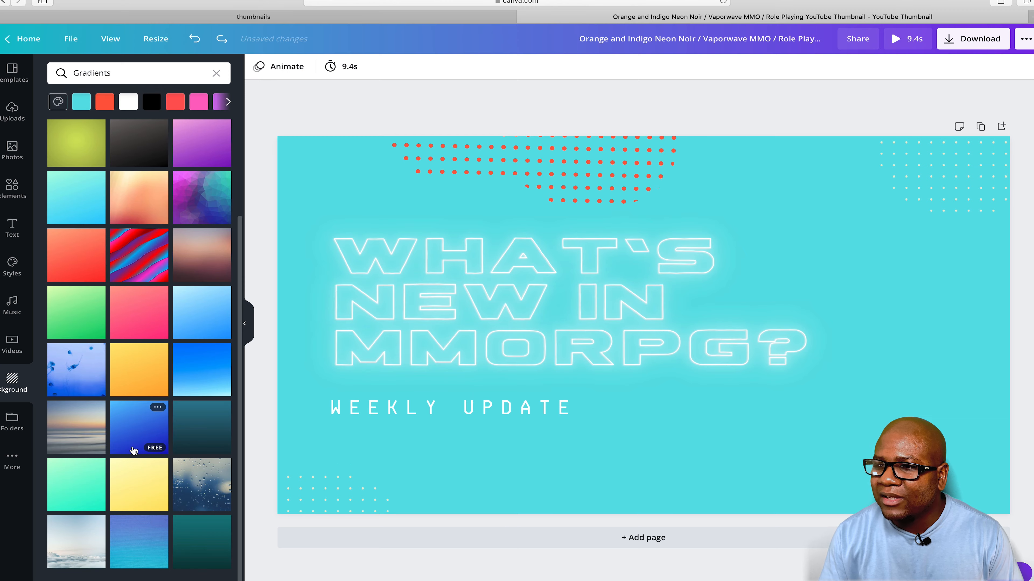
left_click(142, 542)
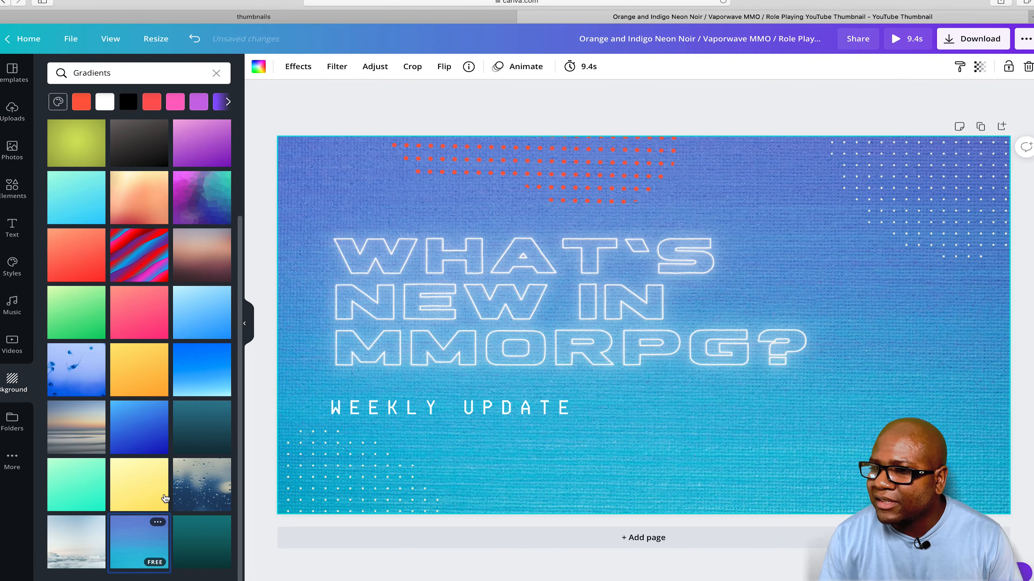
left_click(204, 369)
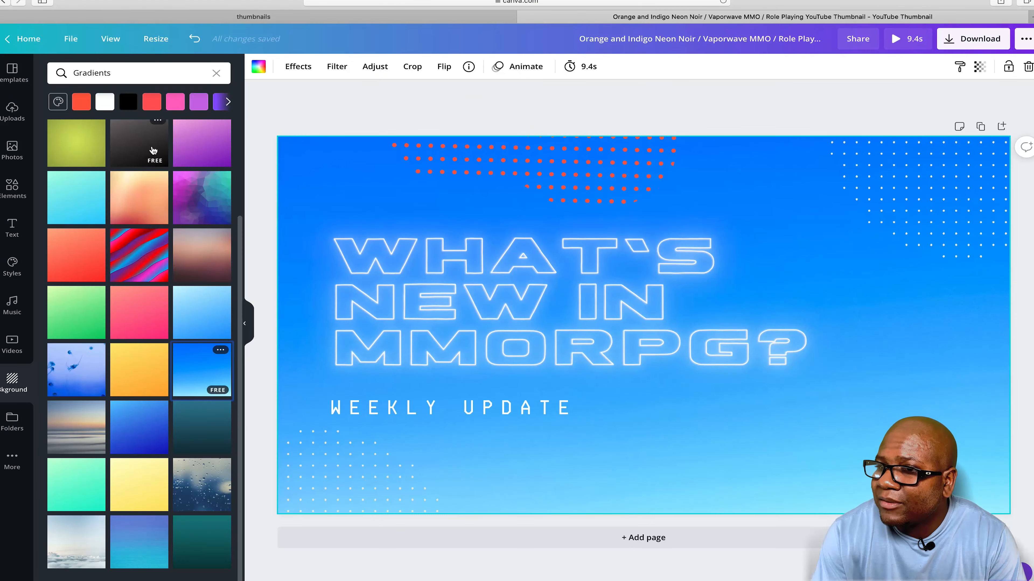
Upload the three green-screen photos IMG_2712.JPG, IMG_2756.JPG and IMG_2858.JPG from the device's Downloads folder
left_click(12, 111)
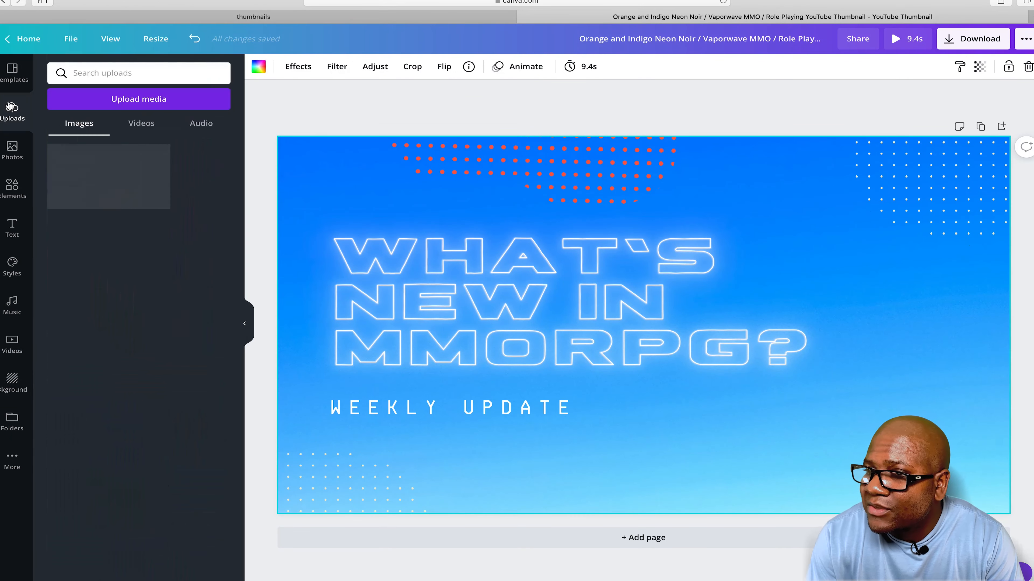
left_click(128, 106)
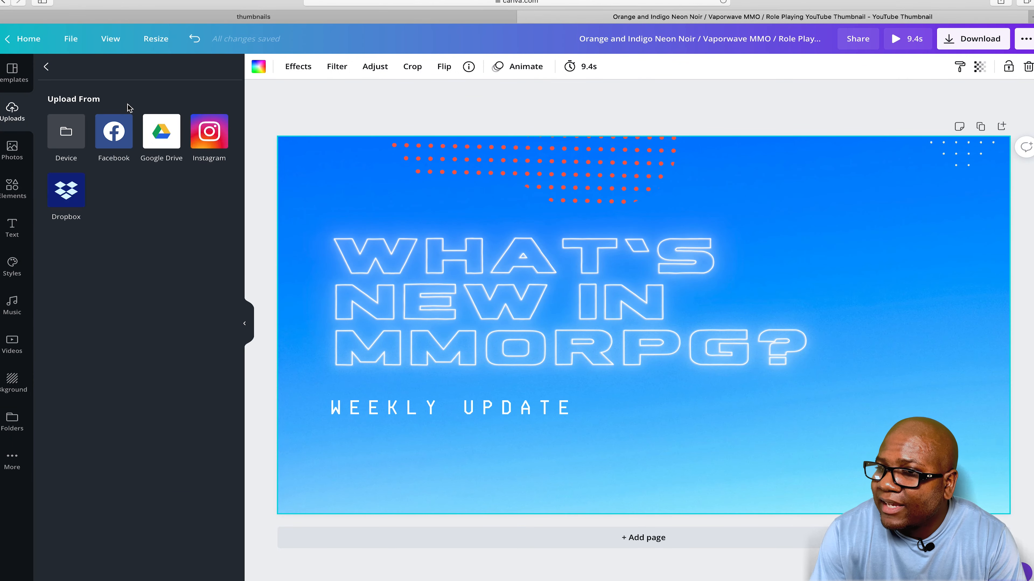
left_click(73, 131)
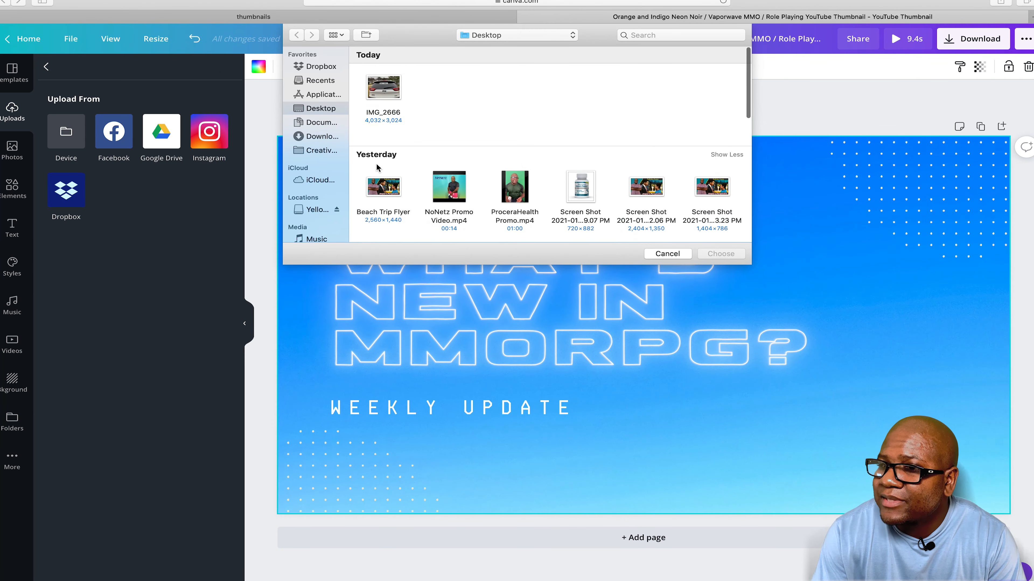
left_click(322, 136)
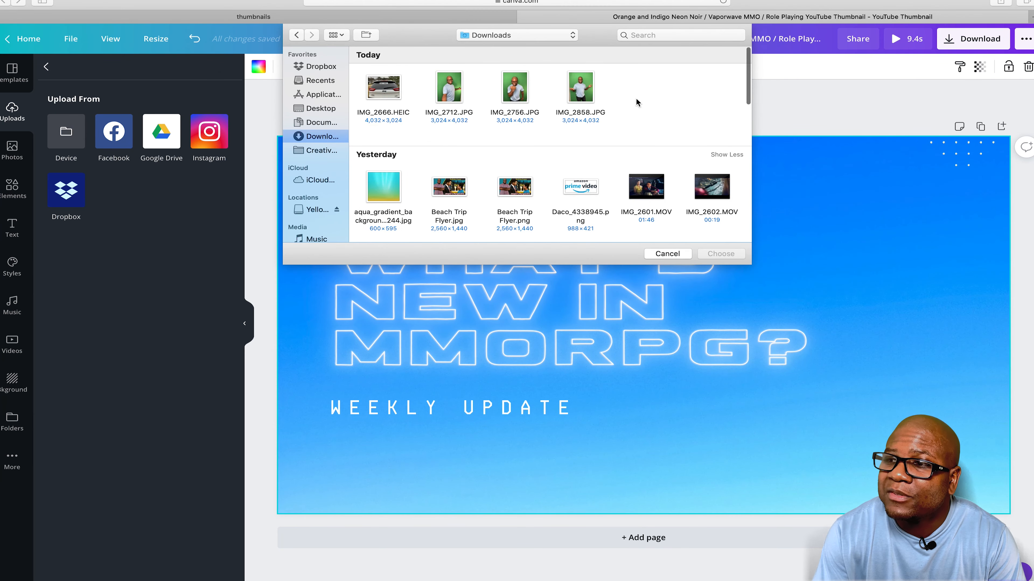
left_click_drag(636, 99, 453, 100)
left_click(721, 254)
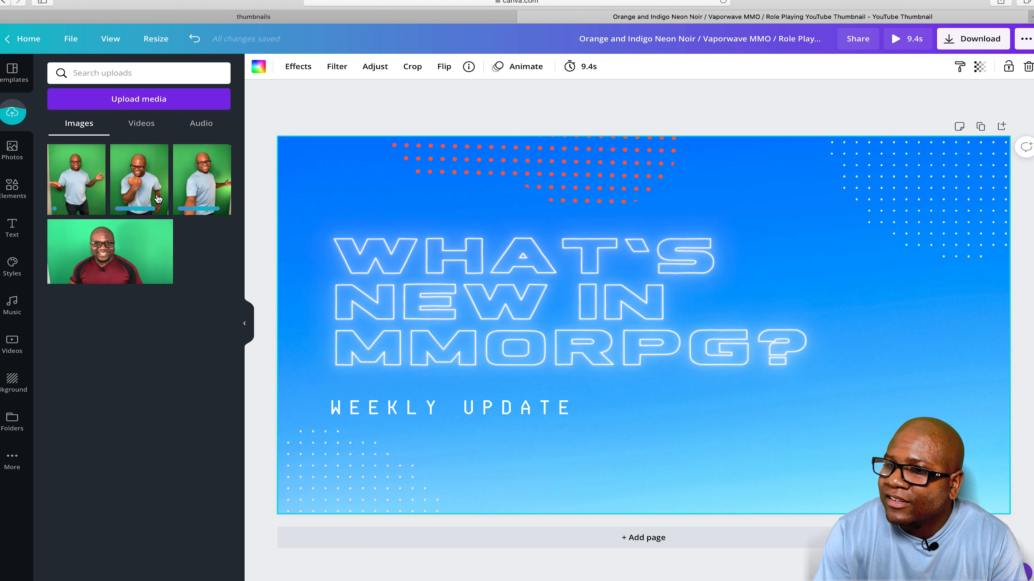
Add the uploaded photo of the smiling man with one arm extended and place it on the thumbnail's lower right side
left_click(195, 190)
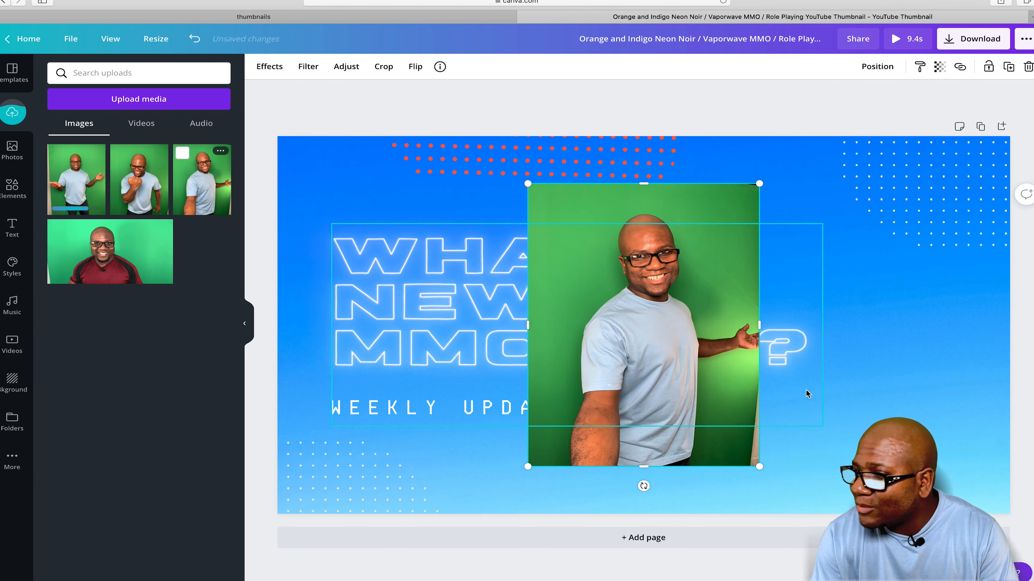
left_click_drag(668, 366, 868, 409)
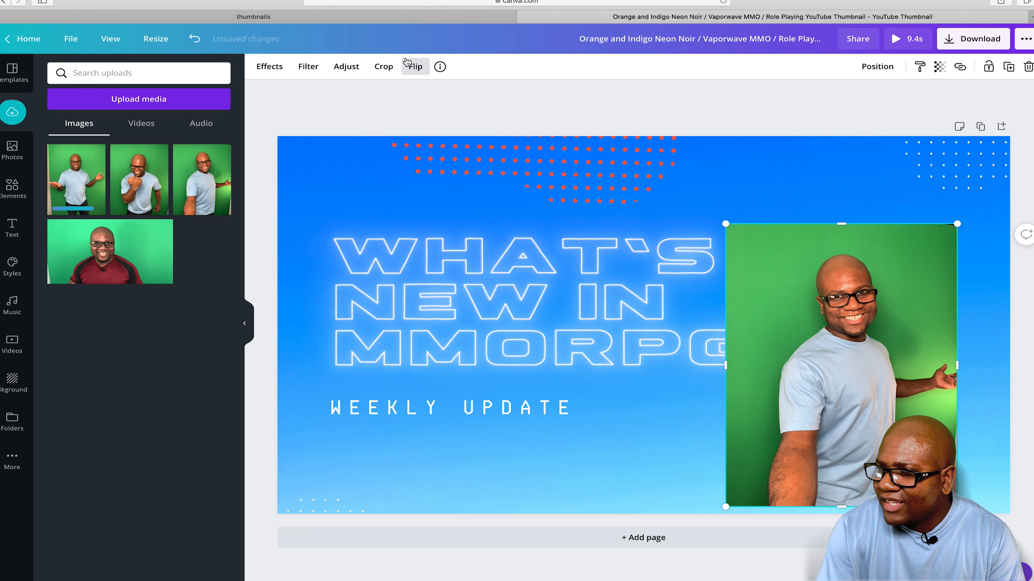
left_click(346, 67)
left_click(351, 65)
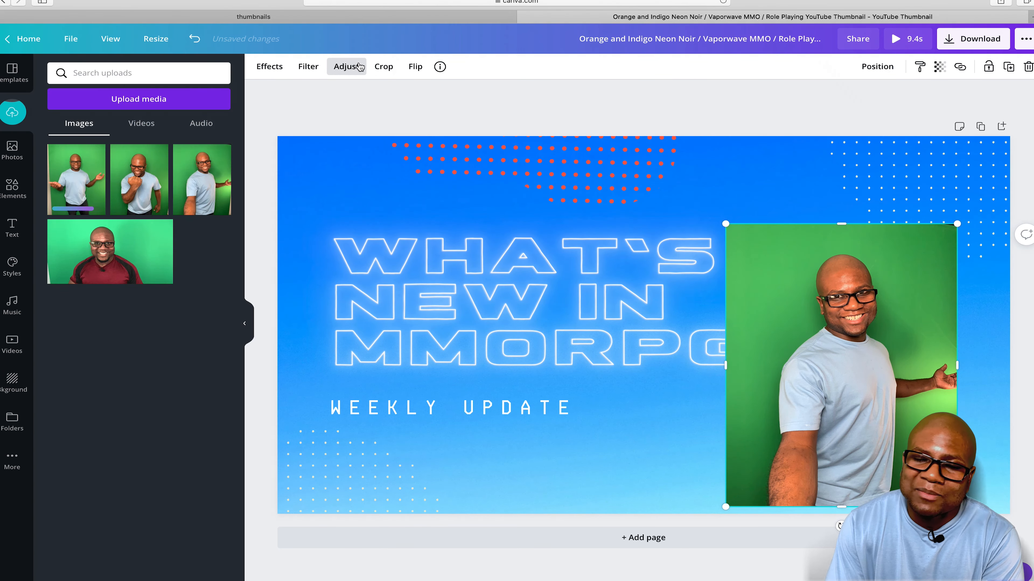
left_click(420, 67)
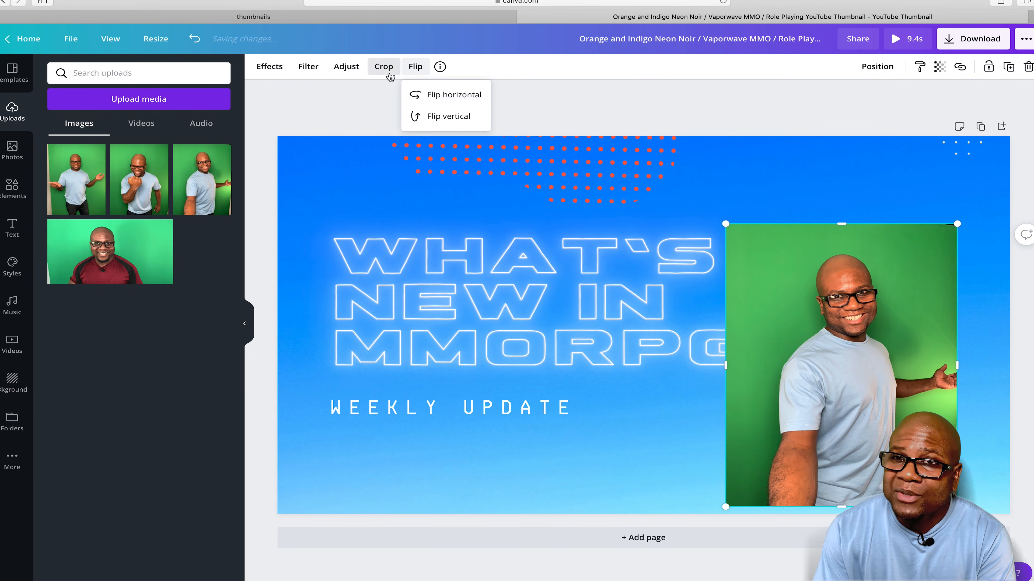
left_click(350, 68)
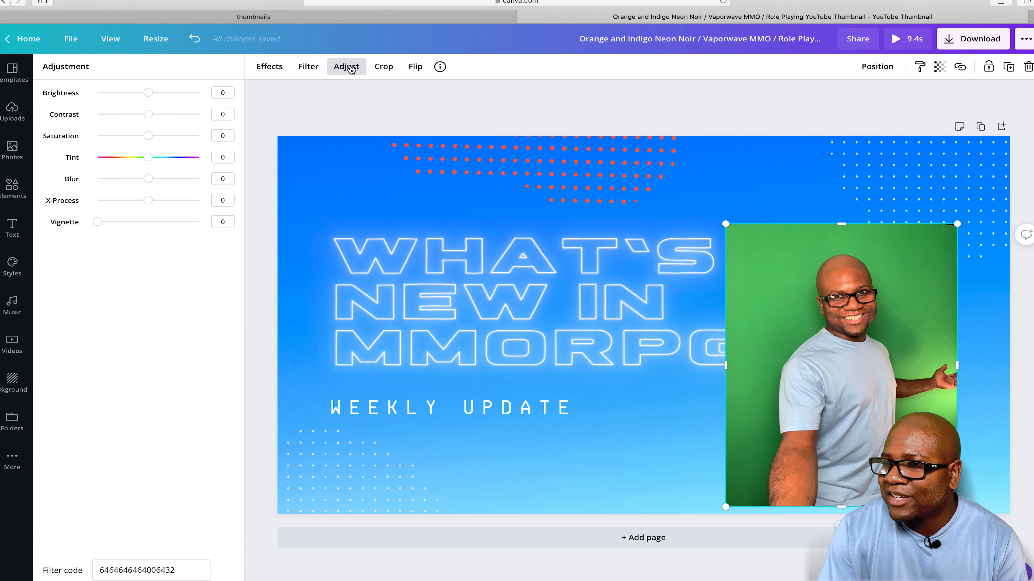
left_click(351, 68)
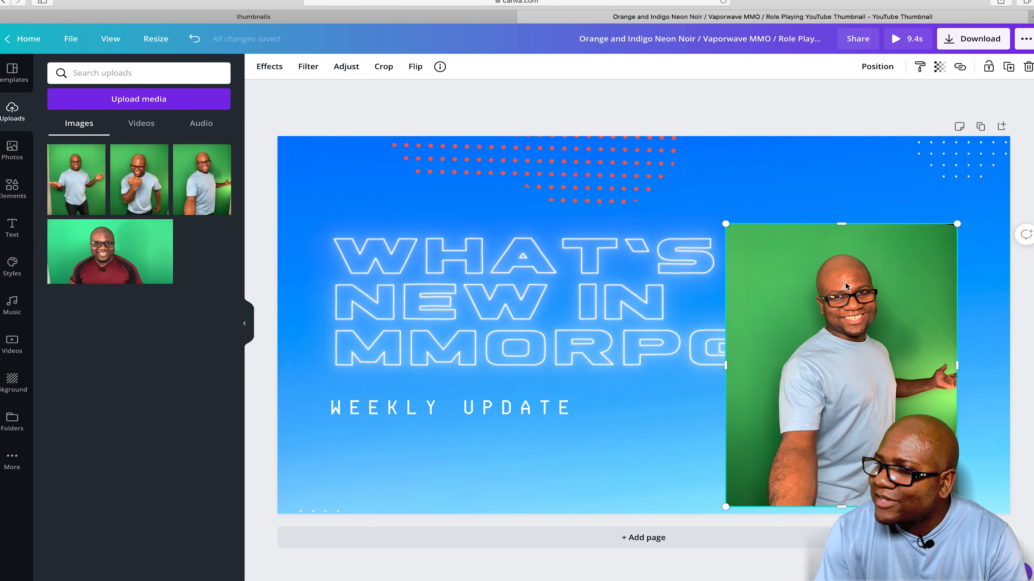
Enlarge the man's photo to slightly more than the thumbnail's height and move it close to the thumbnail's right edge
left_click_drag(725, 223, 670, 156)
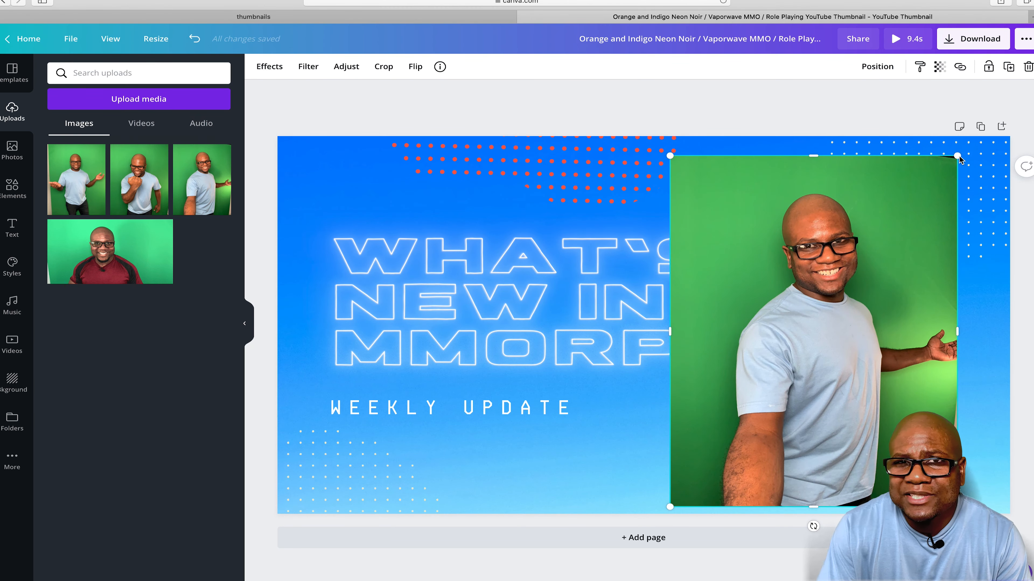
left_click_drag(958, 155, 981, 131)
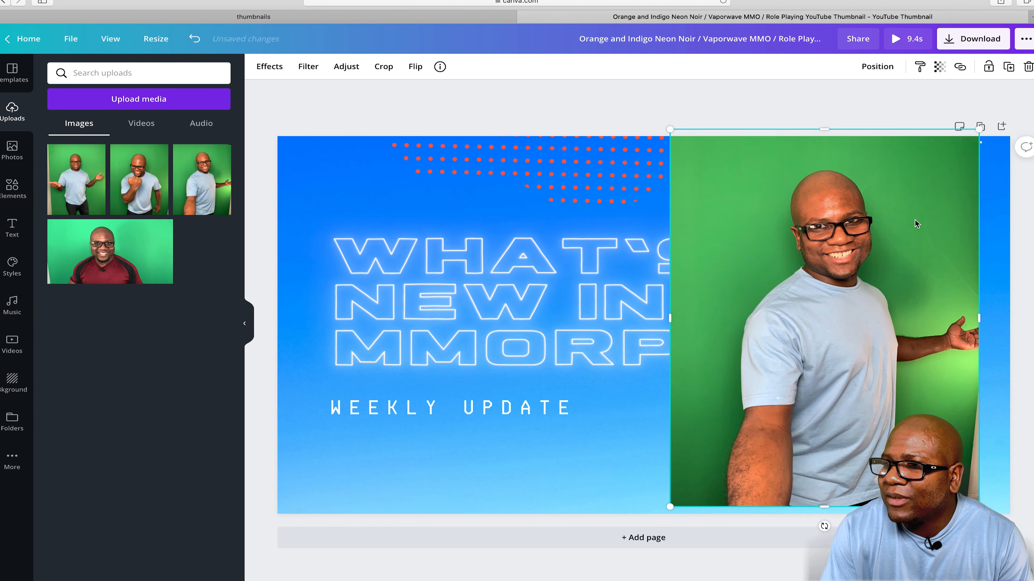
left_click_drag(916, 224, 938, 229)
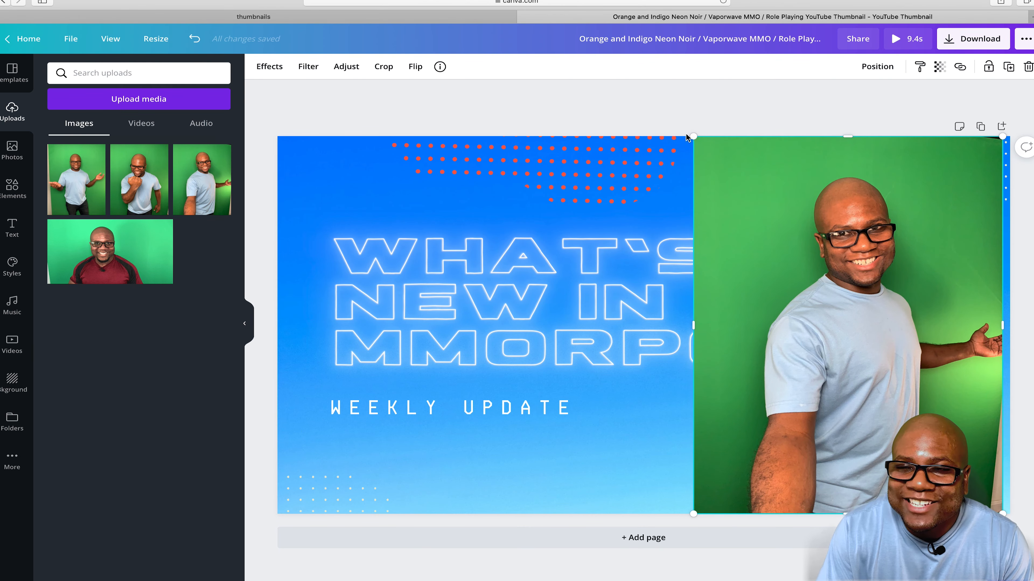
left_click_drag(687, 137, 671, 114)
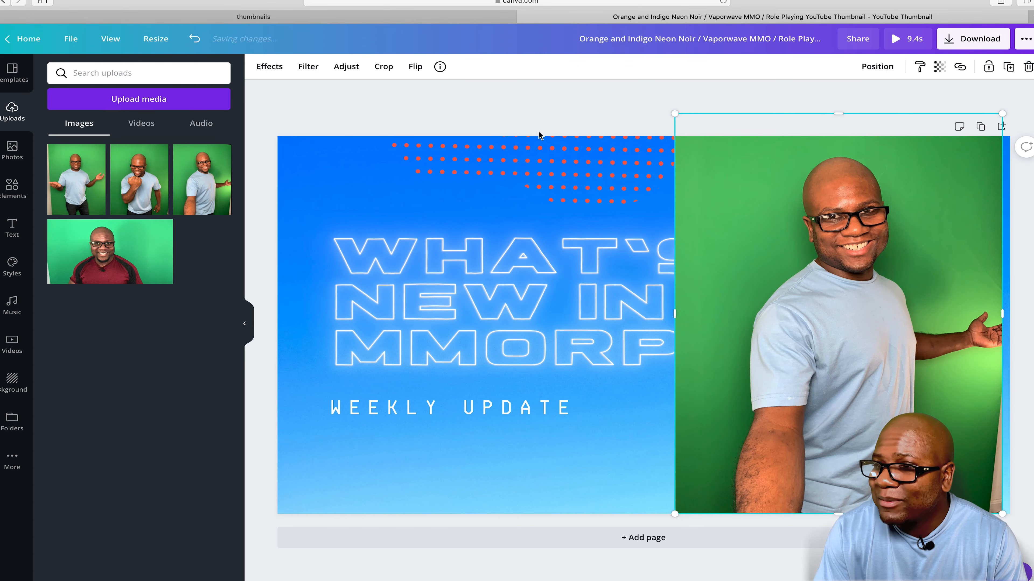
Crop the photo's upper and right margins, and fit it flush with the thumbnail's right edge at full height
left_click(383, 67)
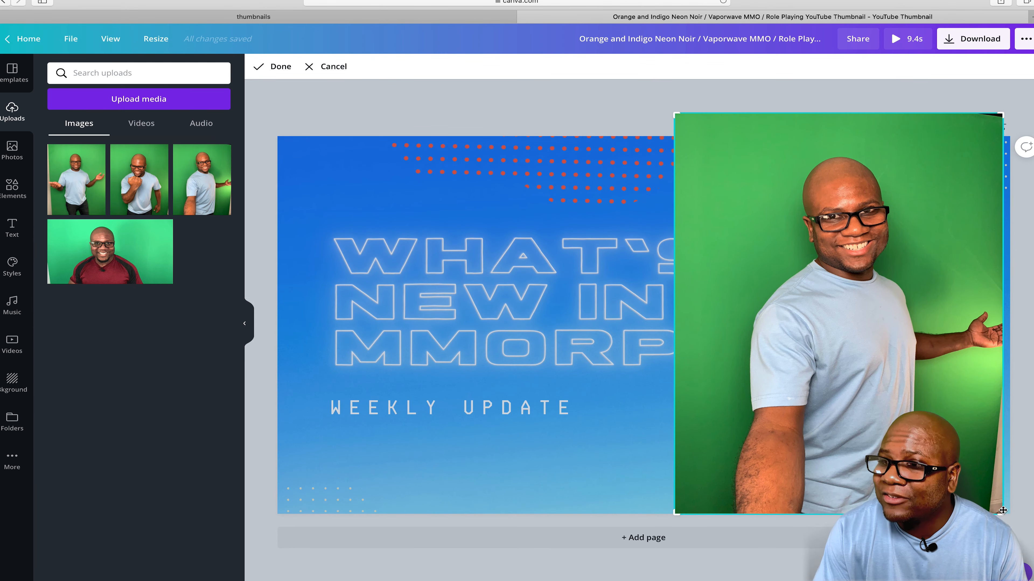
left_click_drag(1001, 116, 980, 149)
key("Return")
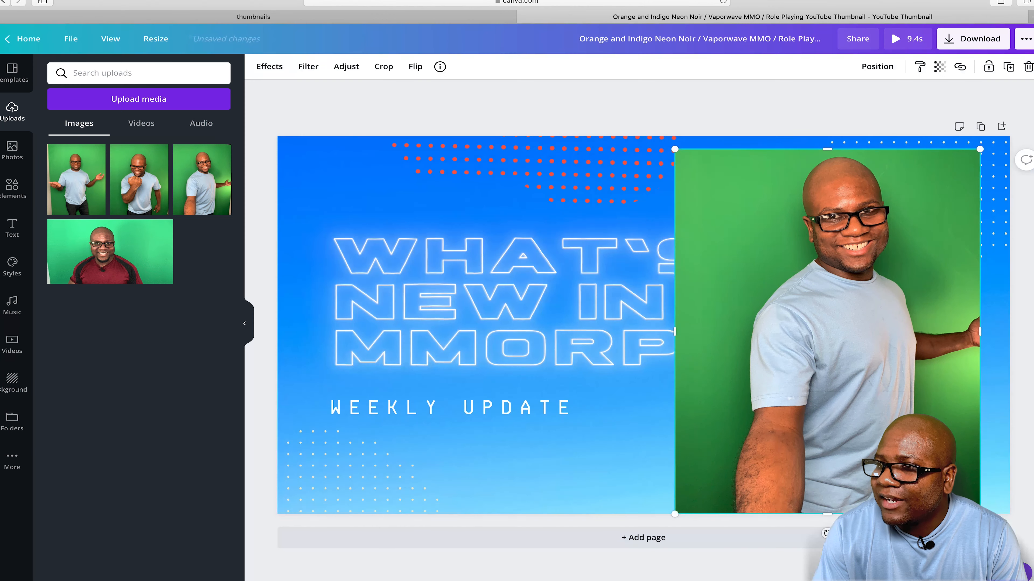
left_click_drag(919, 246, 949, 246)
left_click_drag(705, 149, 695, 136)
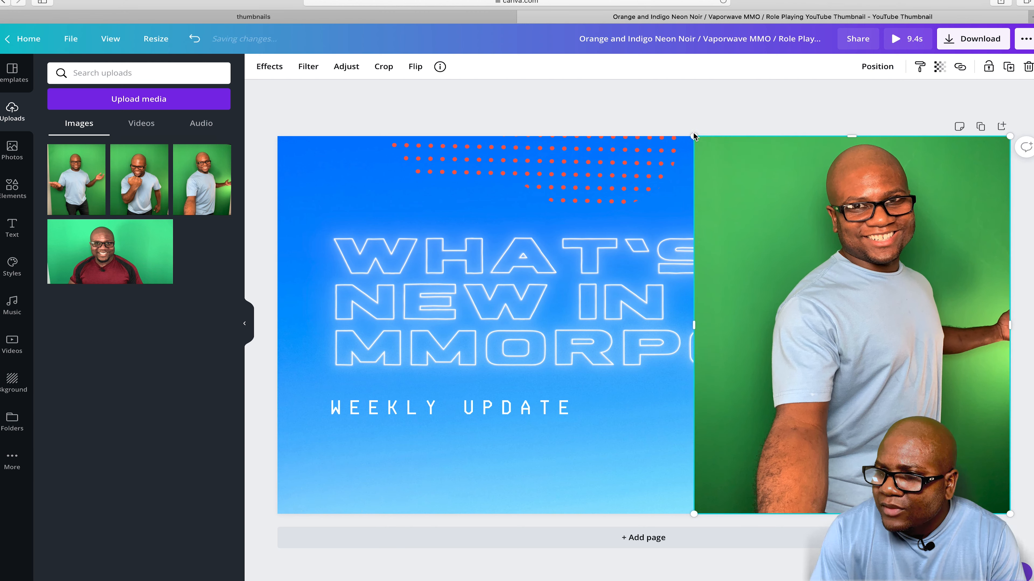
Try flipping the man's photo vertically and horizontally, and shift it slightly past the thumbnail's right edge
left_click(345, 68)
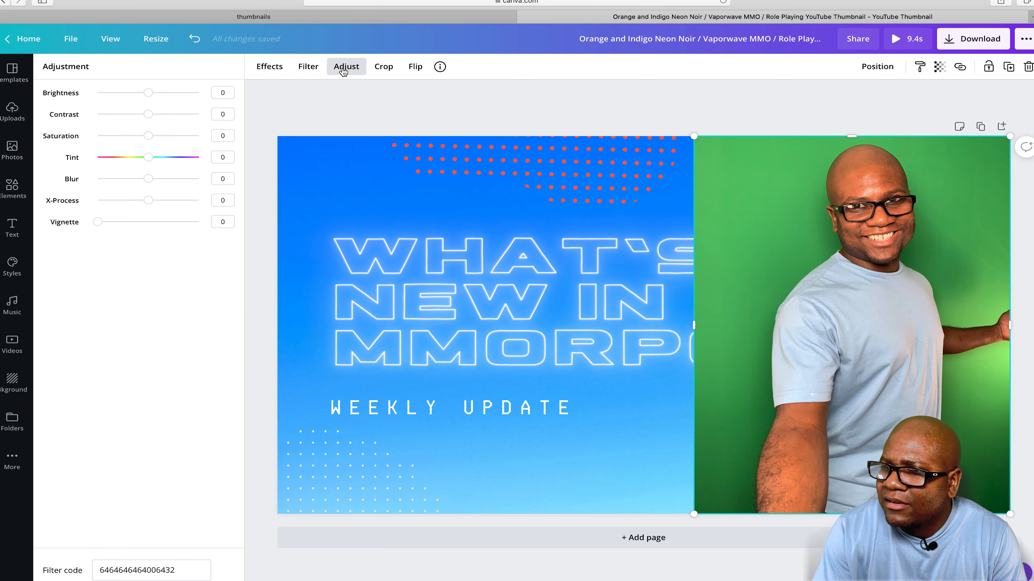
left_click(309, 68)
left_click(407, 73)
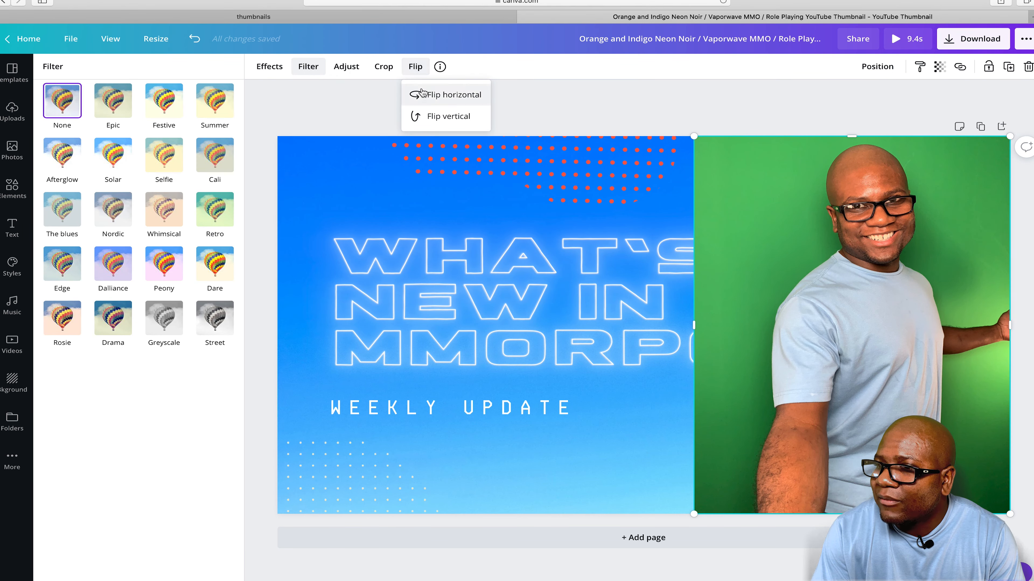
left_click(423, 118)
left_click(424, 118)
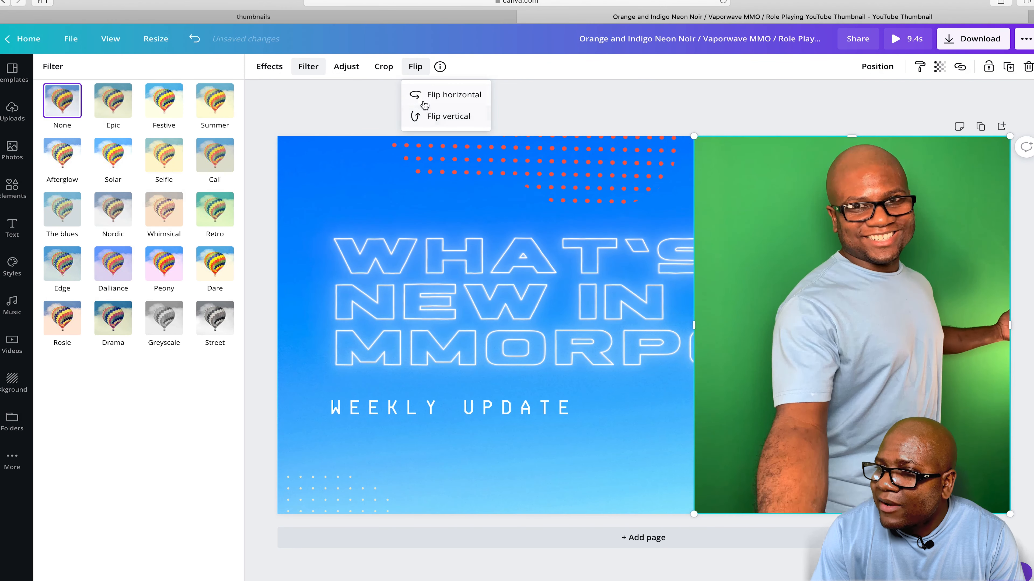
left_click(423, 96)
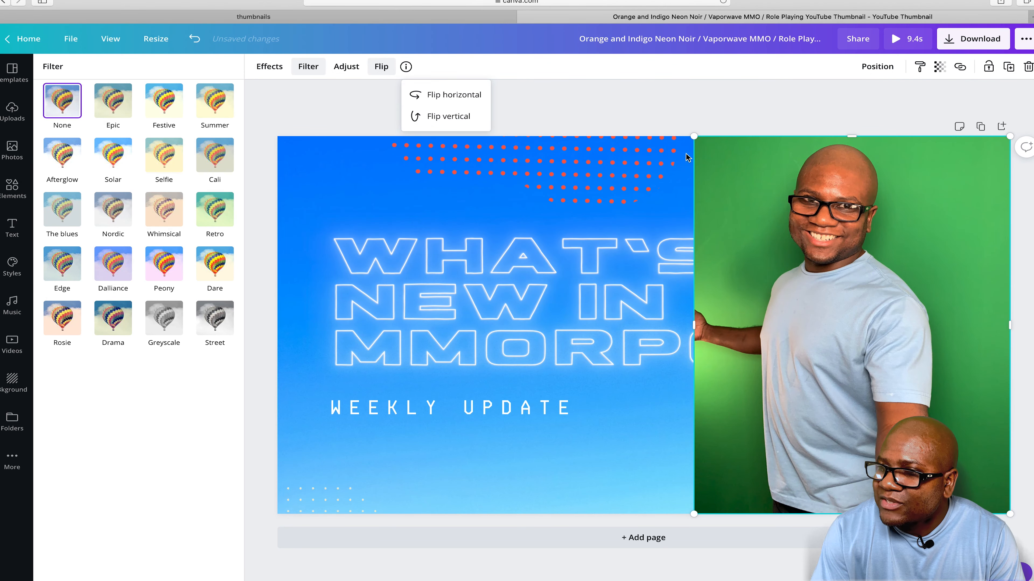
left_click_drag(752, 213, 755, 217)
left_click_drag(758, 221, 765, 212)
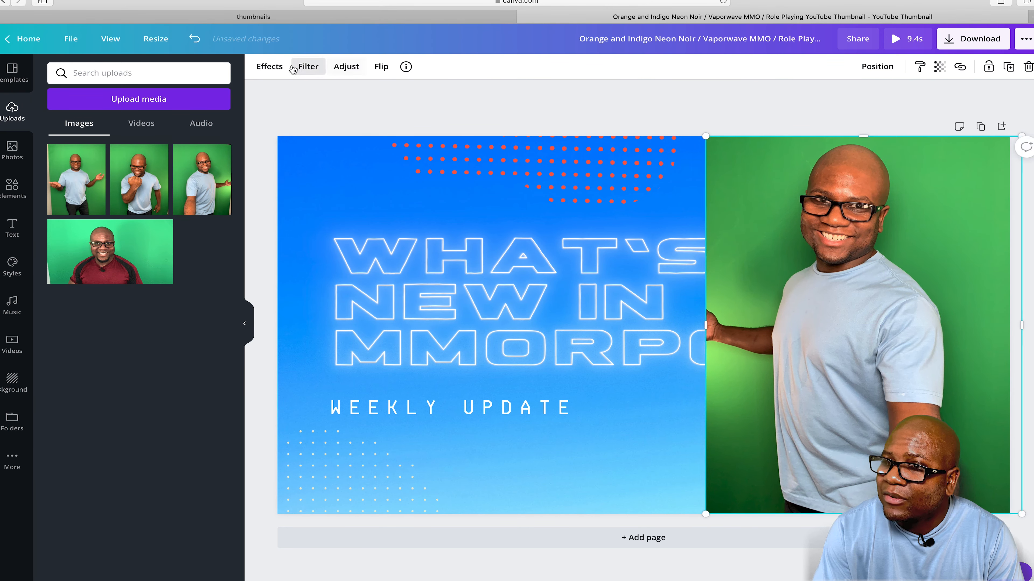
Remove the green background from the man's photo with the Background Remover effect
left_click(272, 67)
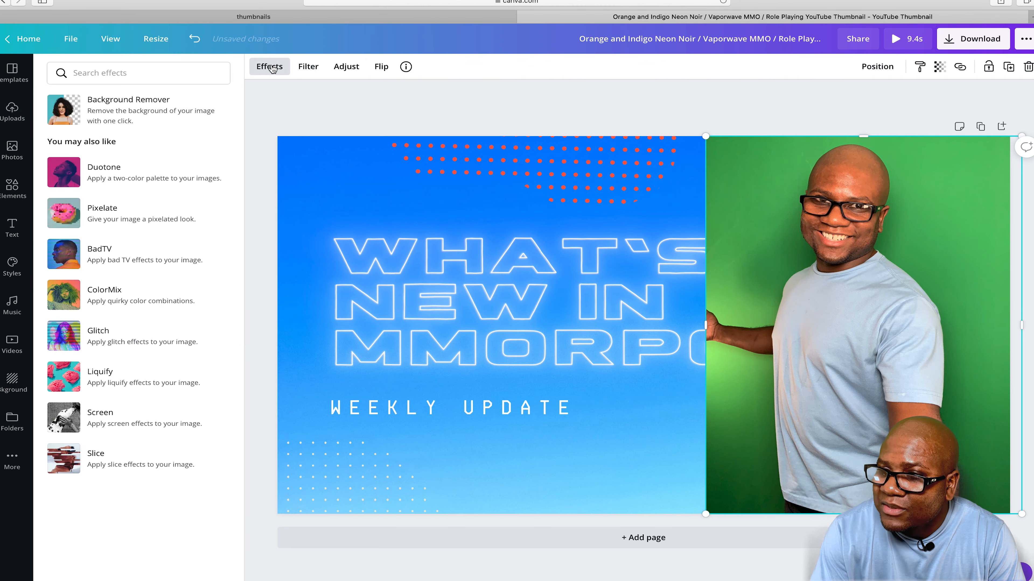
left_click(173, 116)
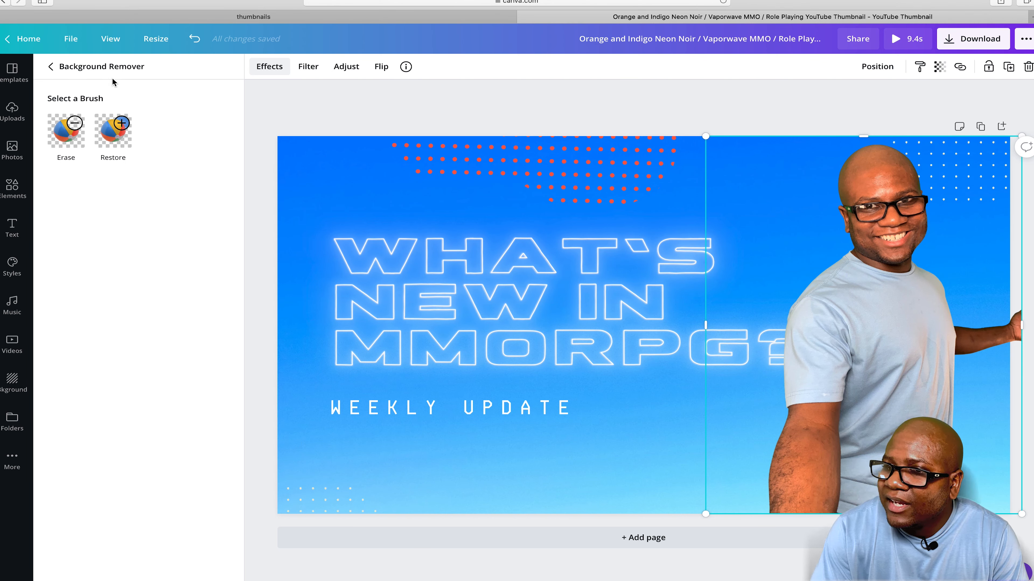
left_click(51, 69)
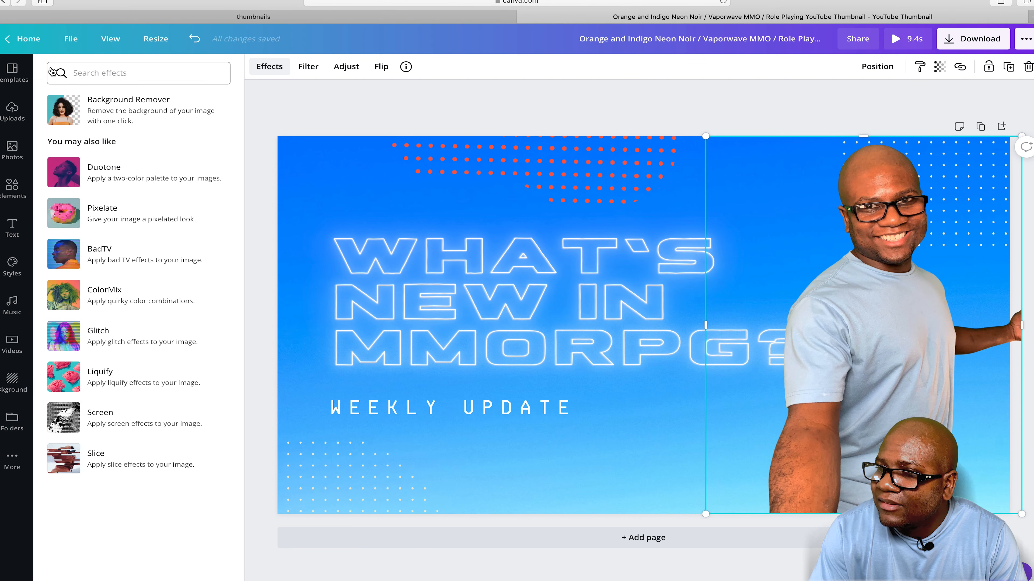
Orient the cut-out man with his extended arm toward the thumbnail's right edge, align him flush with that edge and enlarge him slightly
left_click(376, 66)
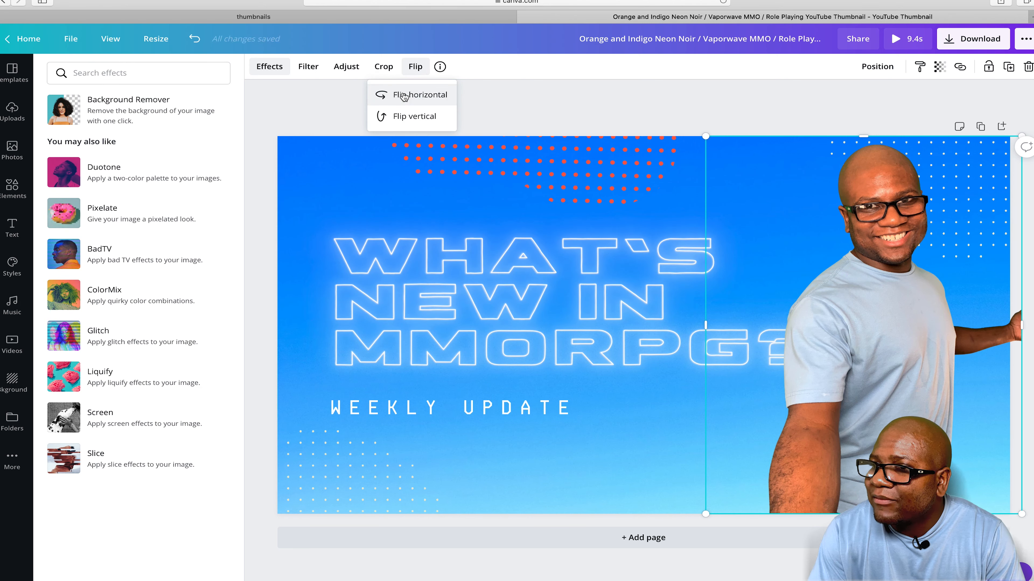
left_click(413, 96)
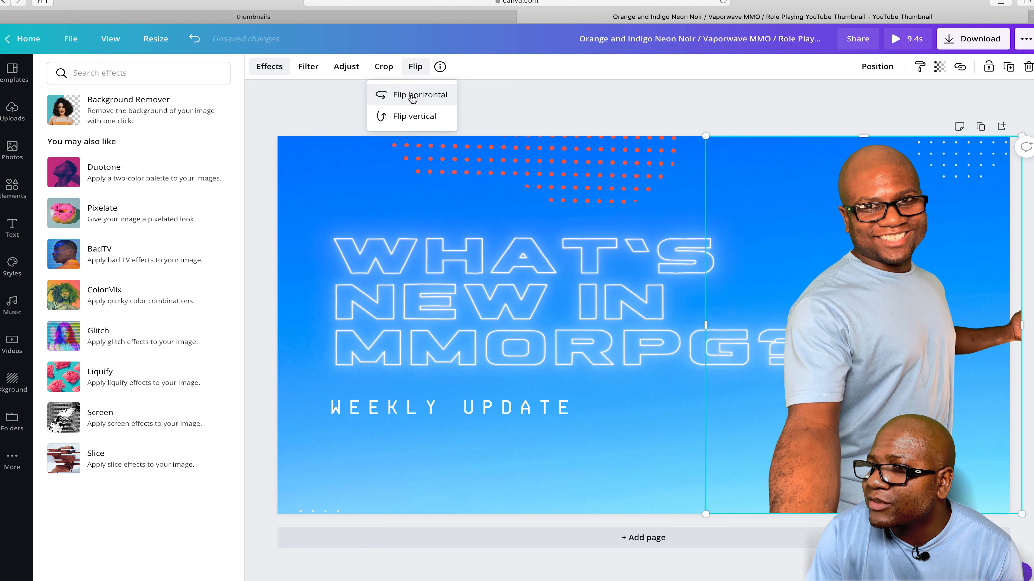
mouse_move(819, 320)
left_mouse_down()
mouse_move(777, 320)
mouse_move(810, 321)
left_mouse_up()
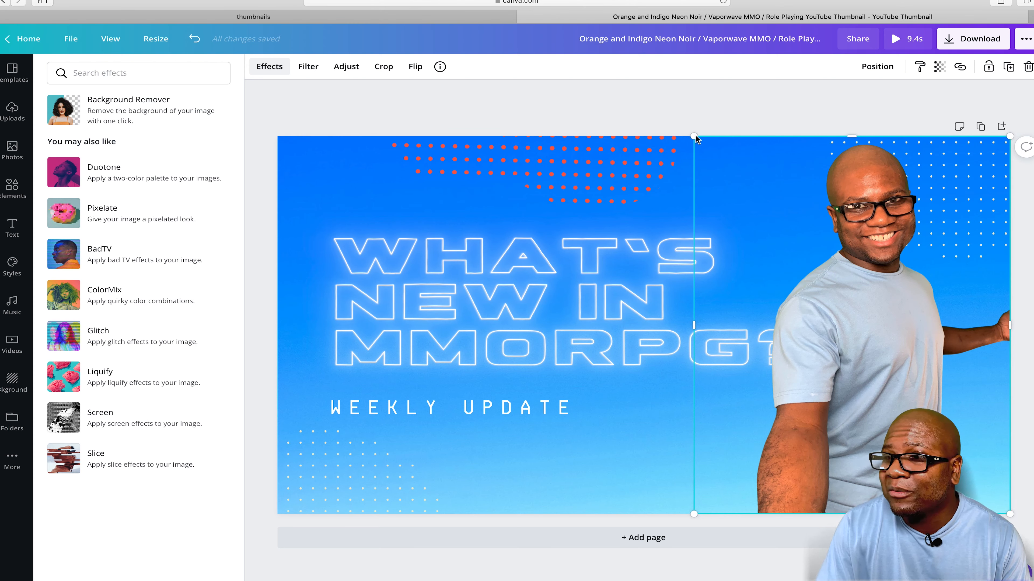
left_click_drag(695, 138, 688, 138)
Bring the "WHAT'S NEW IN MMORPG?" text group in front of the man's photo
left_click(683, 232)
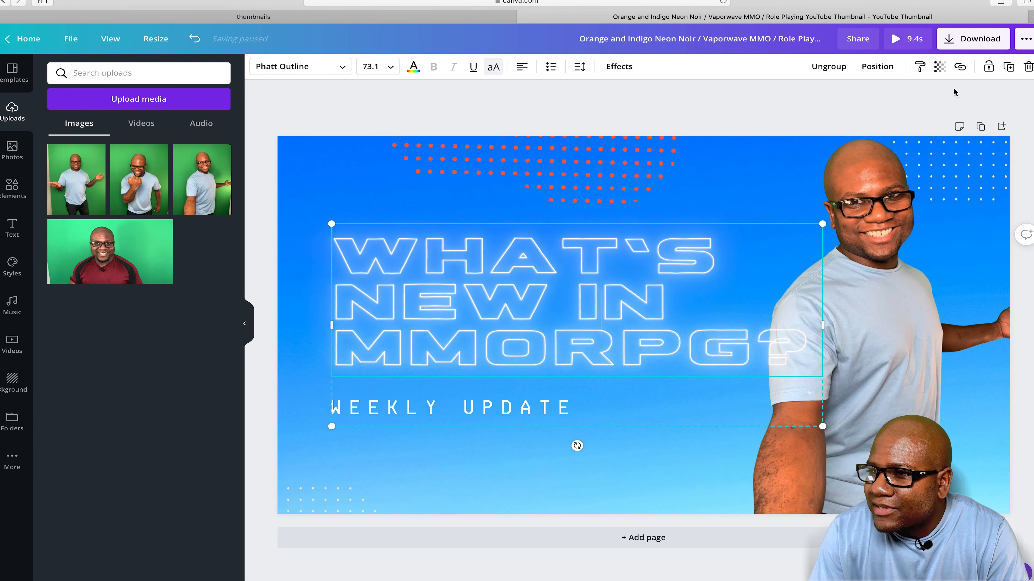
left_click(875, 68)
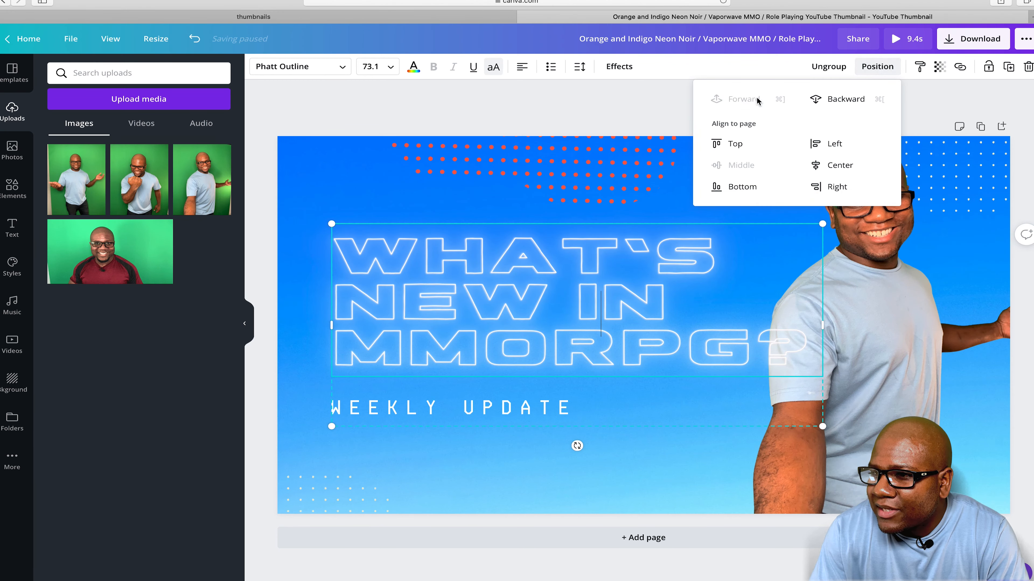
left_click(623, 103)
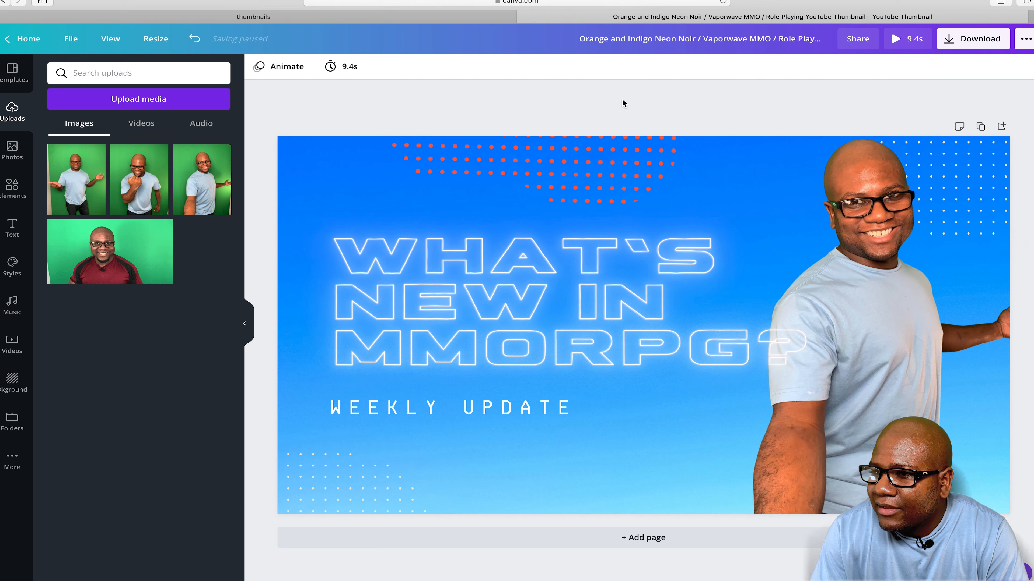
Add the "FEELIN' CUTE" font combination to the thumbnail
left_click(584, 258)
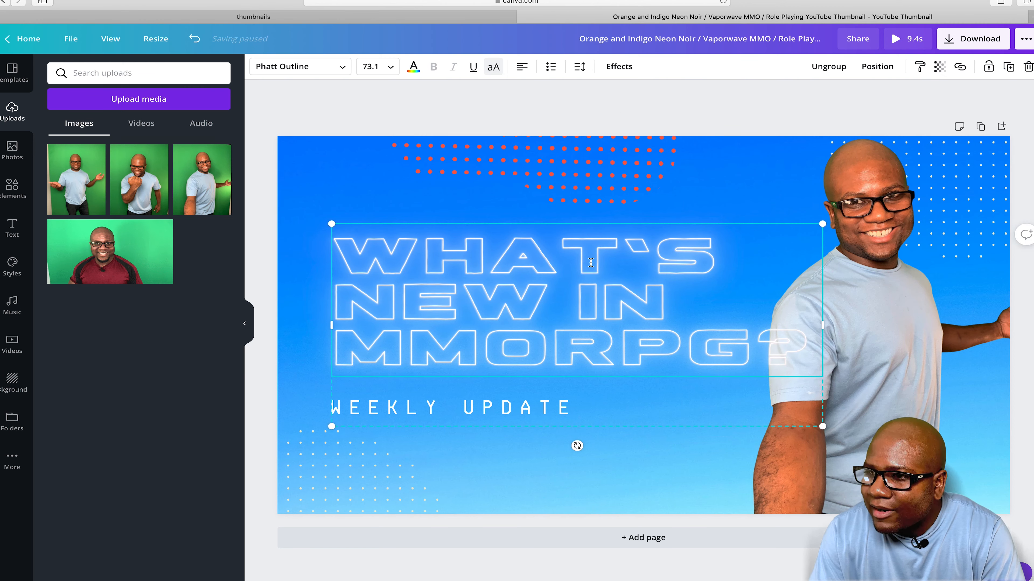
left_click(13, 228)
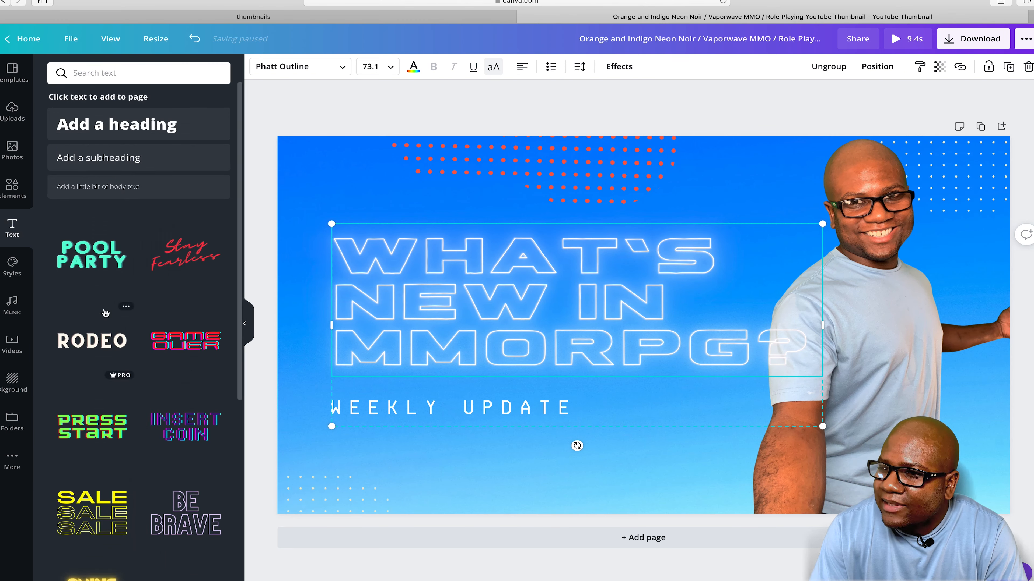
scroll(131, 426, "down", 10)
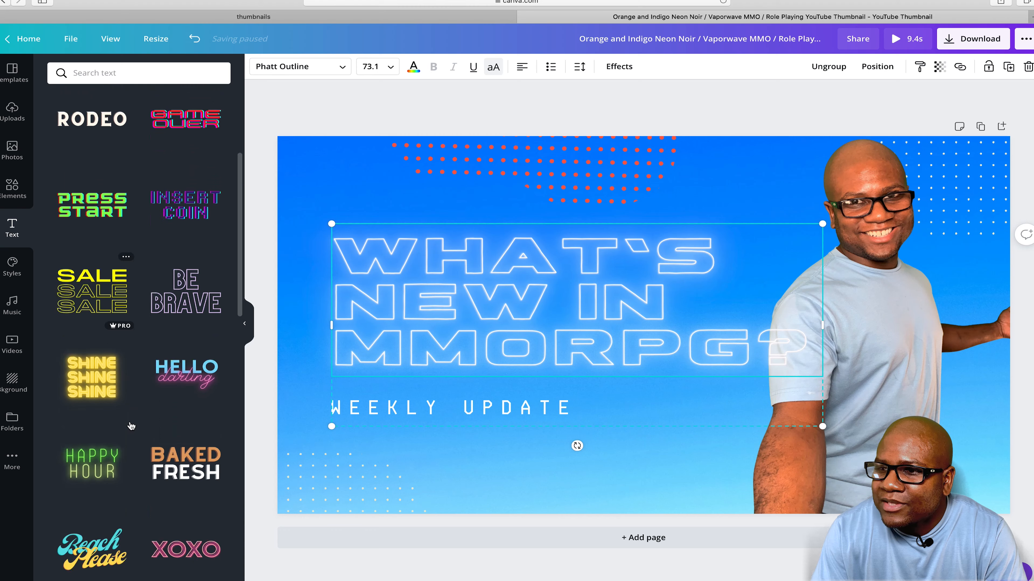
scroll(131, 426, "down", 4)
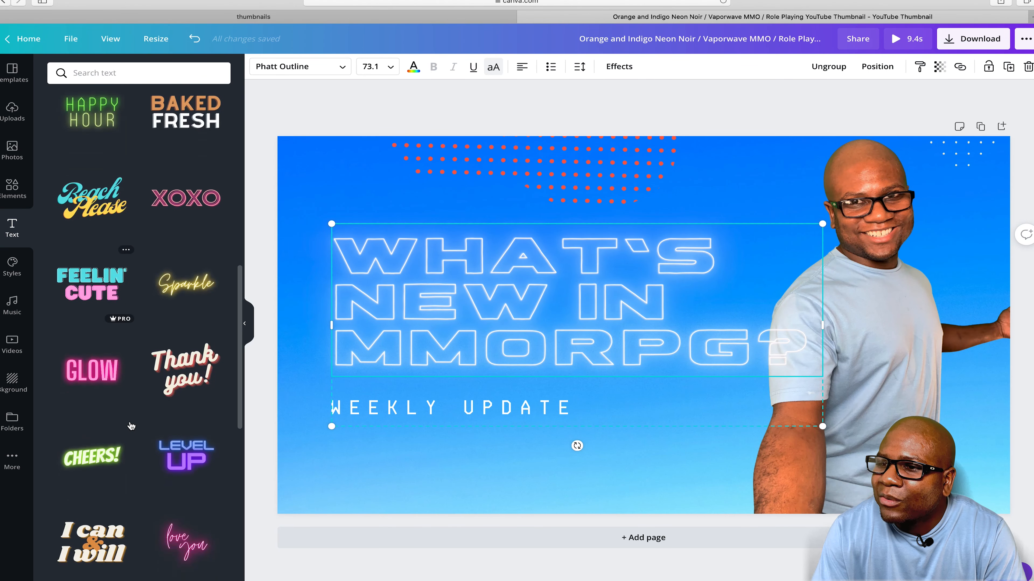
left_click(105, 291)
scroll(104, 289, "up", 3)
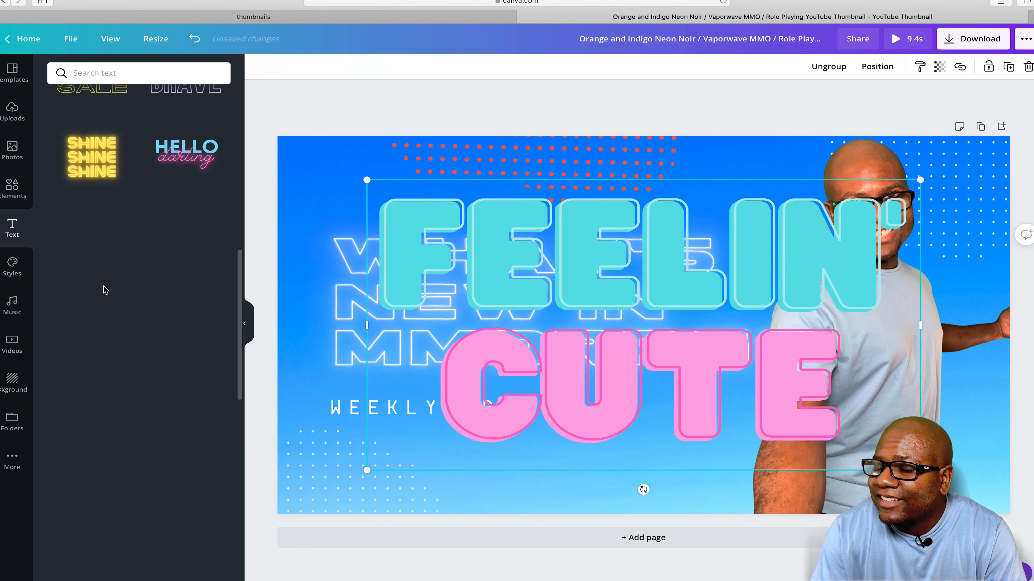
Delete the template's "WHAT'S NEW IN MMORPG?" title and its "WEEKLY UPDATE" subtitle
left_click(362, 317)
key("Delete")
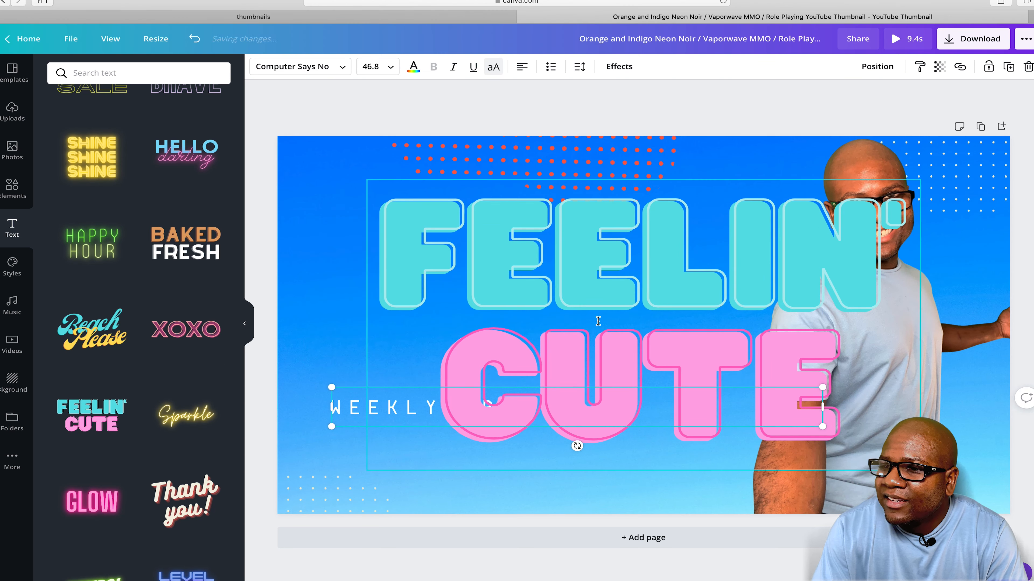
key("BackSpace")
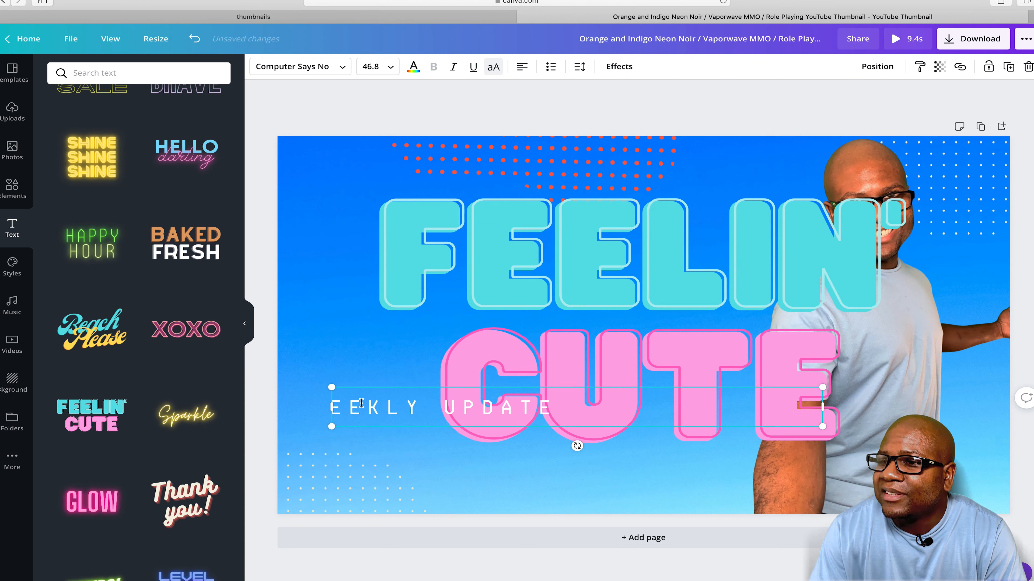
left_click(381, 388)
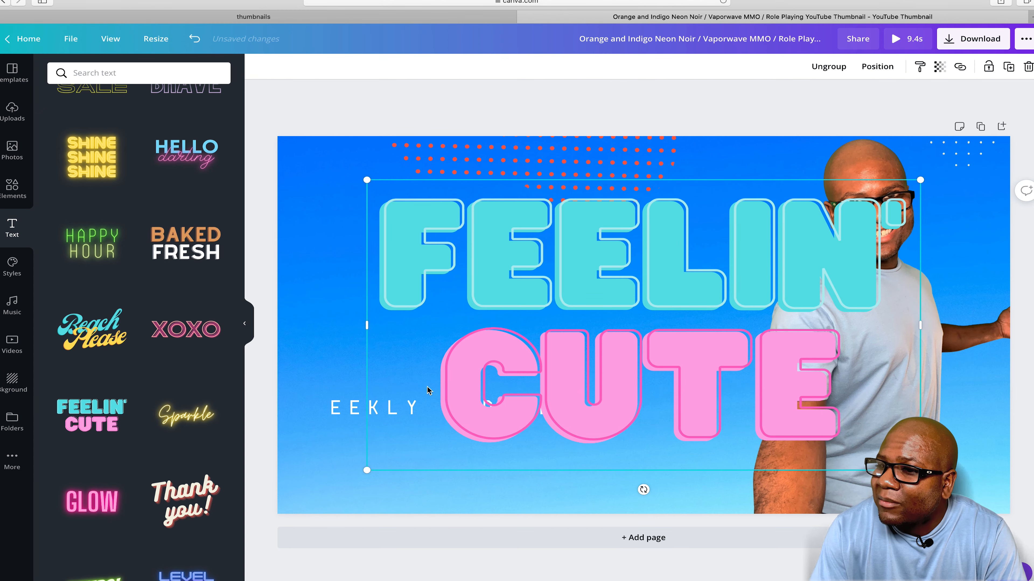
left_click(352, 396)
key("Delete")
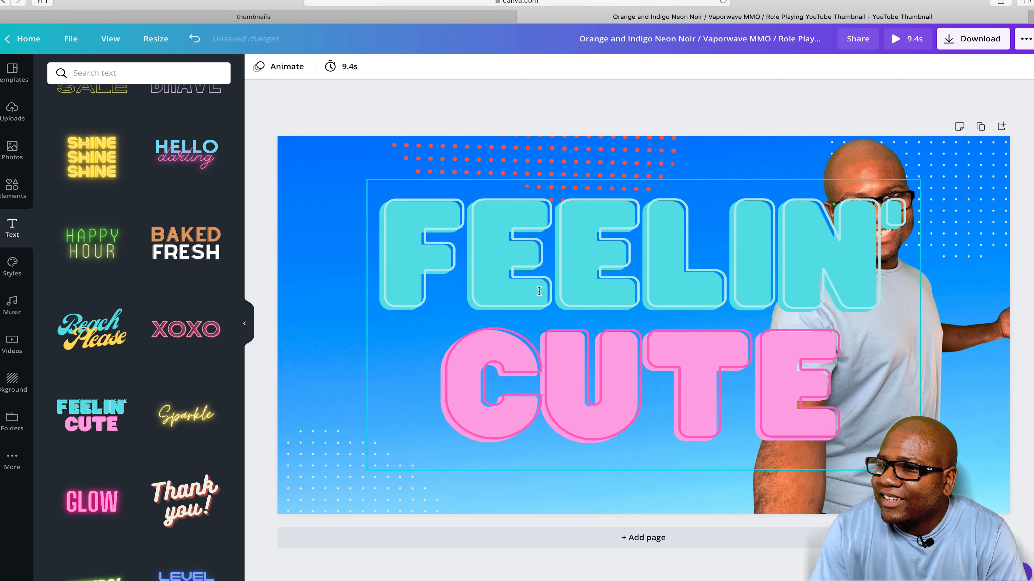
Shrink the "FEELIN' CUTE" text group and place it on the thumbnail's left side, clear of the man's face
left_click_drag(597, 270, 508, 280)
left_click_drag(831, 190, 767, 223)
left_click_drag(641, 295, 666, 271)
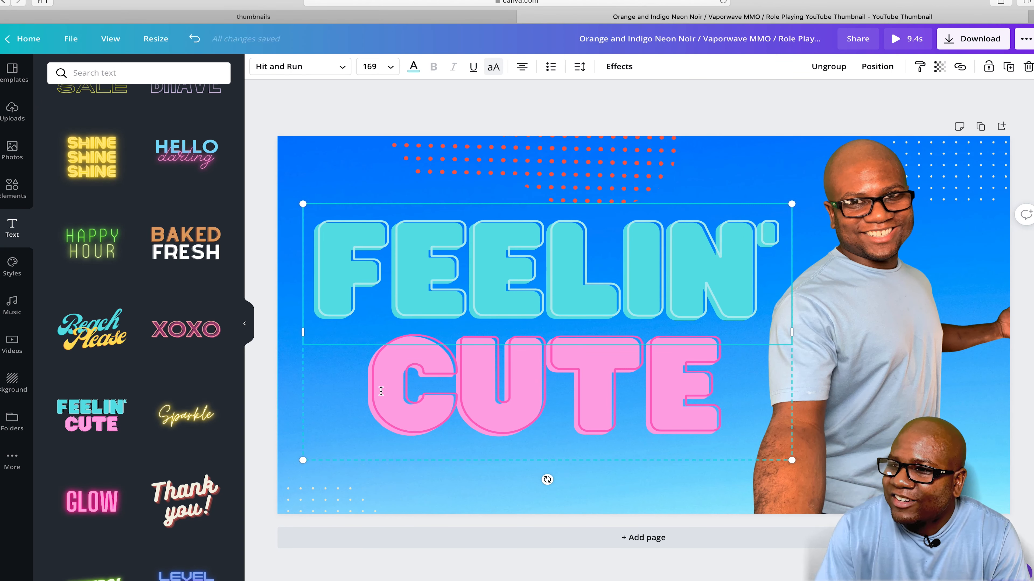
Browse the font combinations for other stylized title designs
scroll(181, 427, "down", 10)
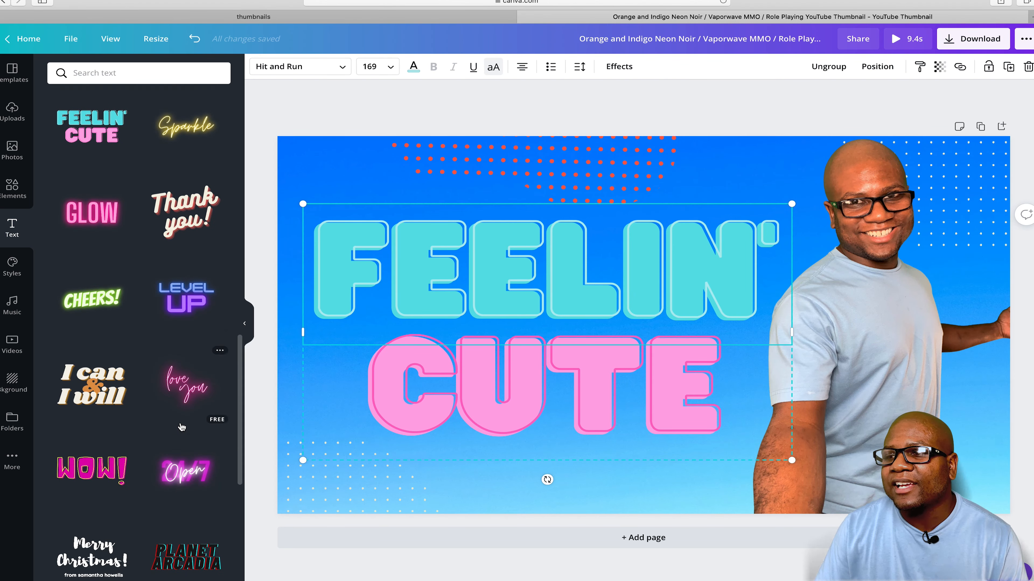
scroll(182, 427, "down", 3)
scroll(182, 427, "down", 11)
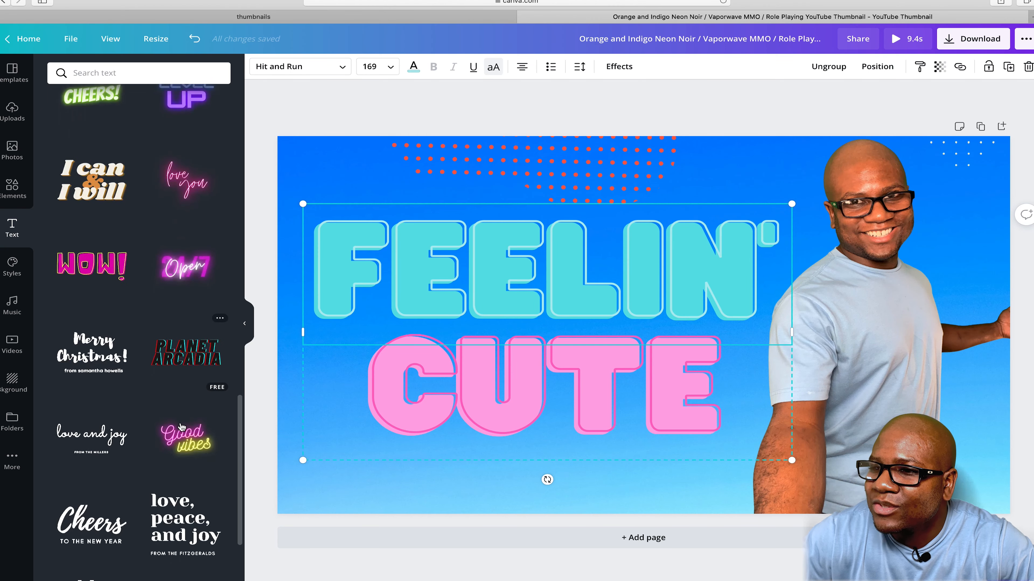
scroll(182, 427, "down", 9)
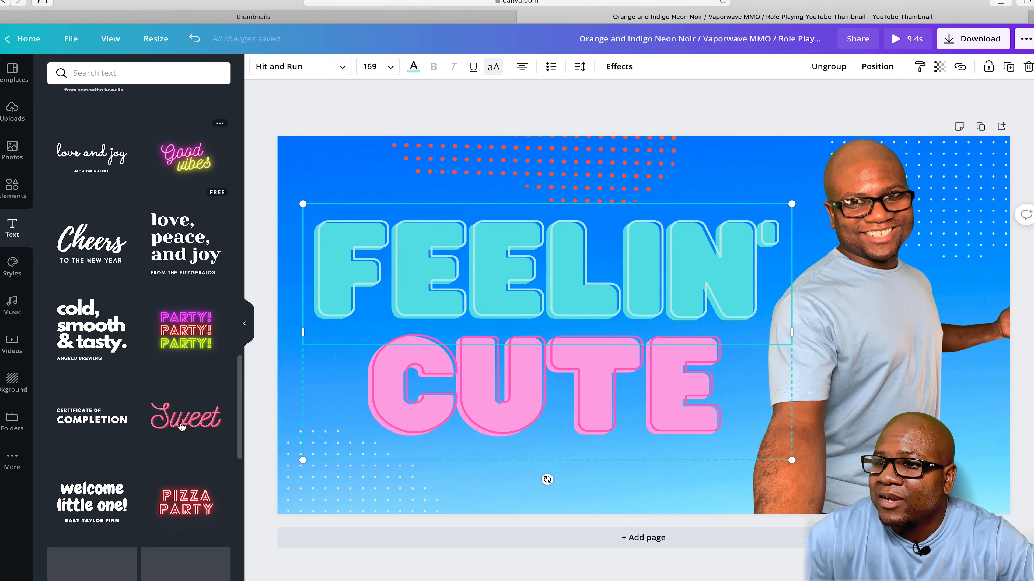
scroll(182, 427, "down", 14)
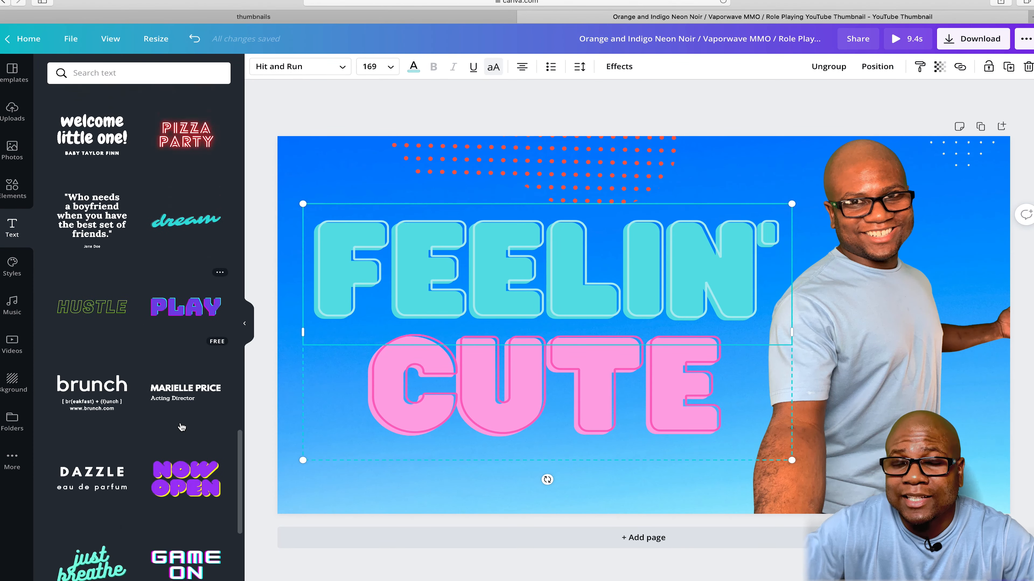
scroll(181, 427, "down", 13)
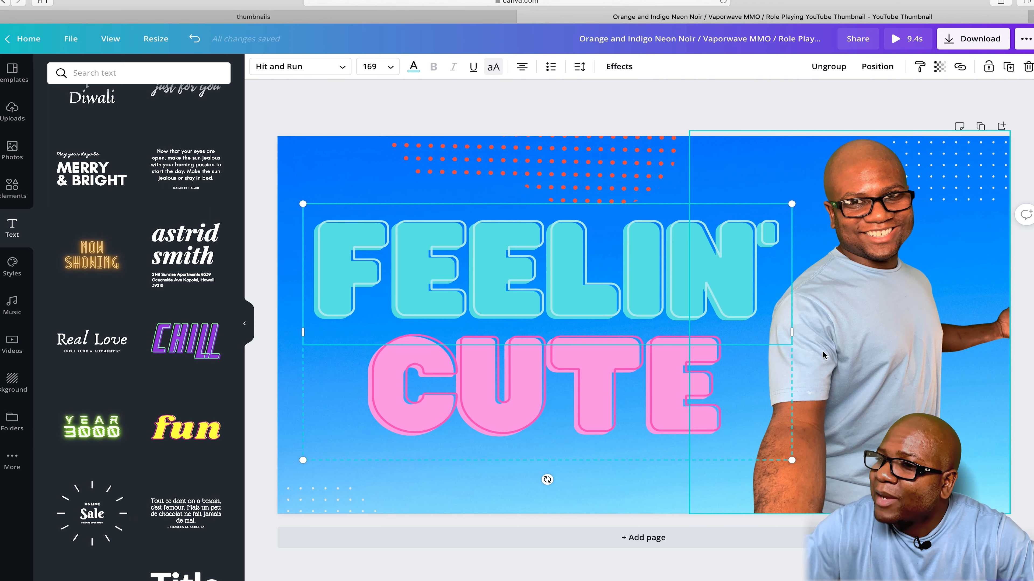
Replace the man's photo with the uploaded image of him raising his fist, placed on the thumbnail's right side
left_click(846, 368)
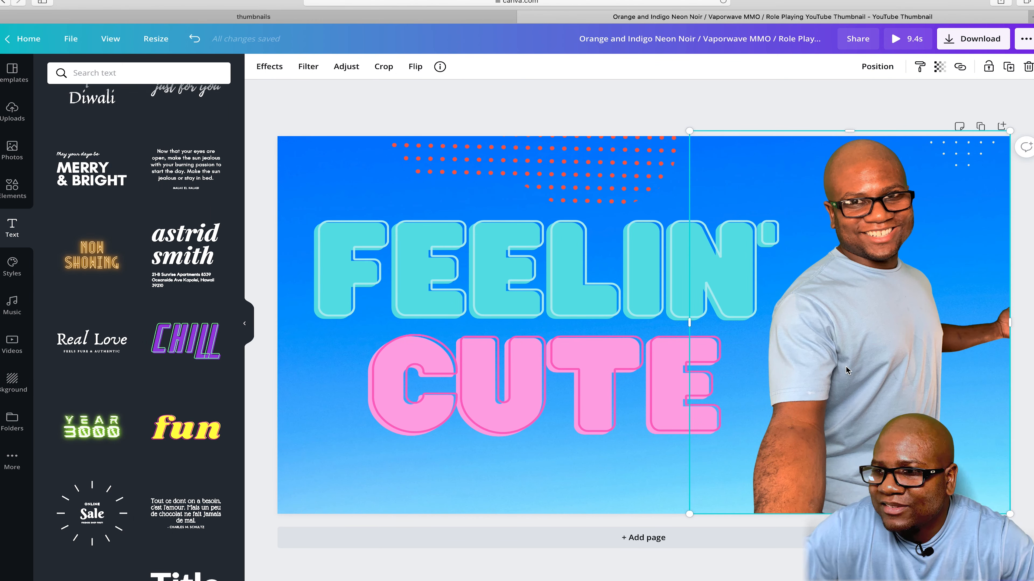
key("Delete")
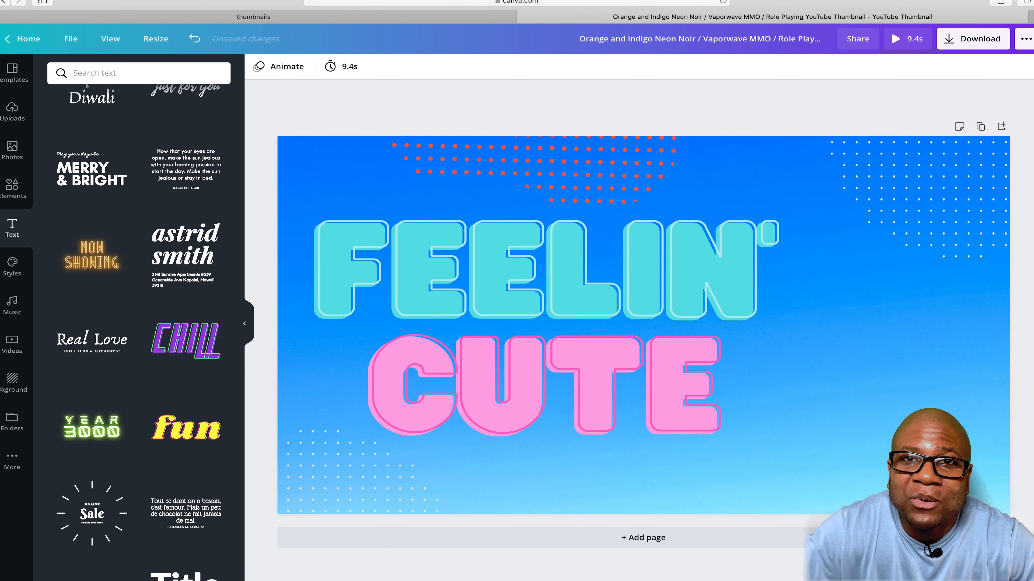
left_click(16, 109)
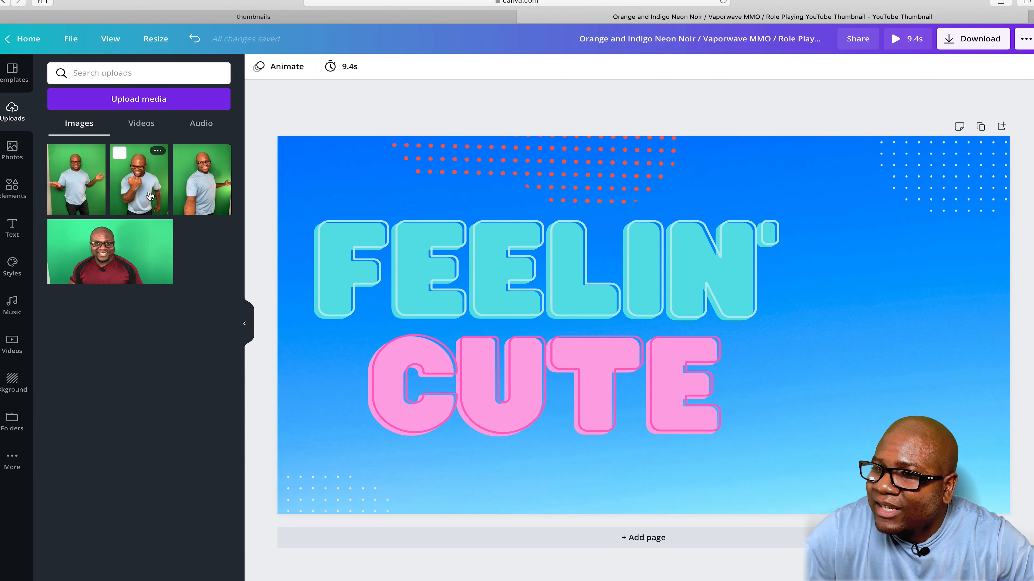
left_click(150, 195)
left_click_drag(643, 325, 853, 325)
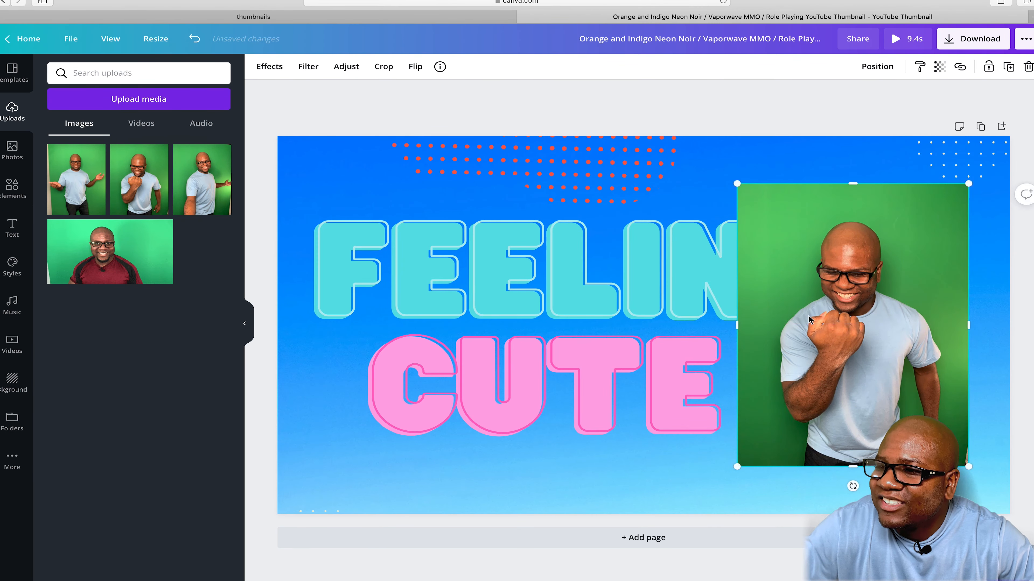
Enlarge the fist photo past the thumbnail's top and bottom edges and position the man against the right side
left_click_drag(736, 184, 698, 137)
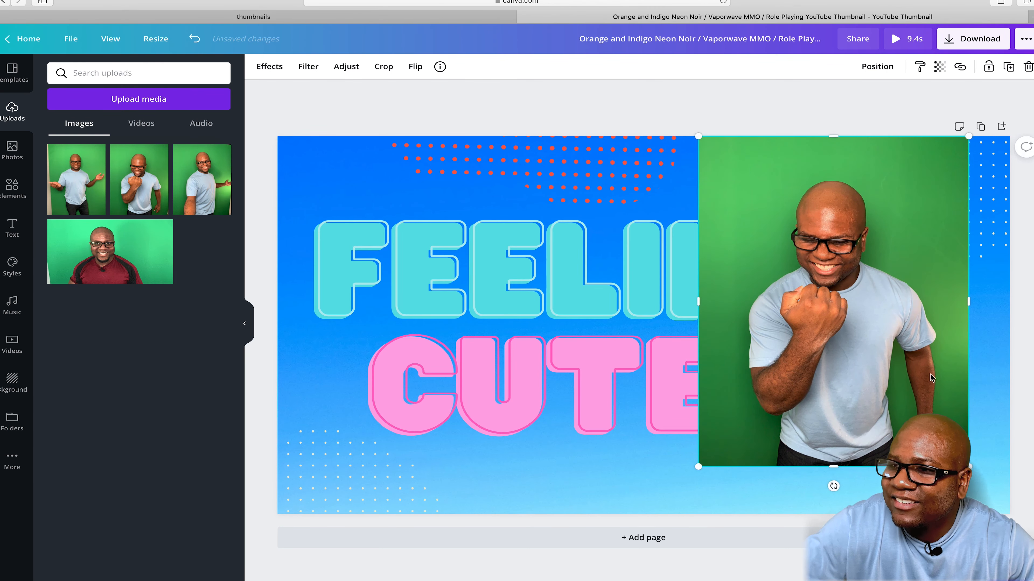
left_click_drag(968, 466, 1010, 504)
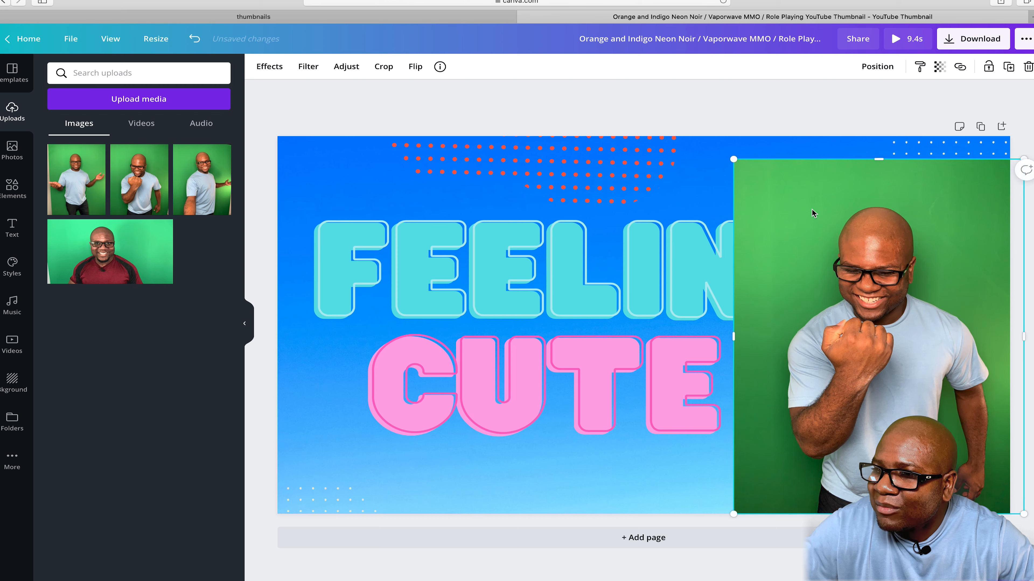
left_click_drag(732, 161, 768, 184)
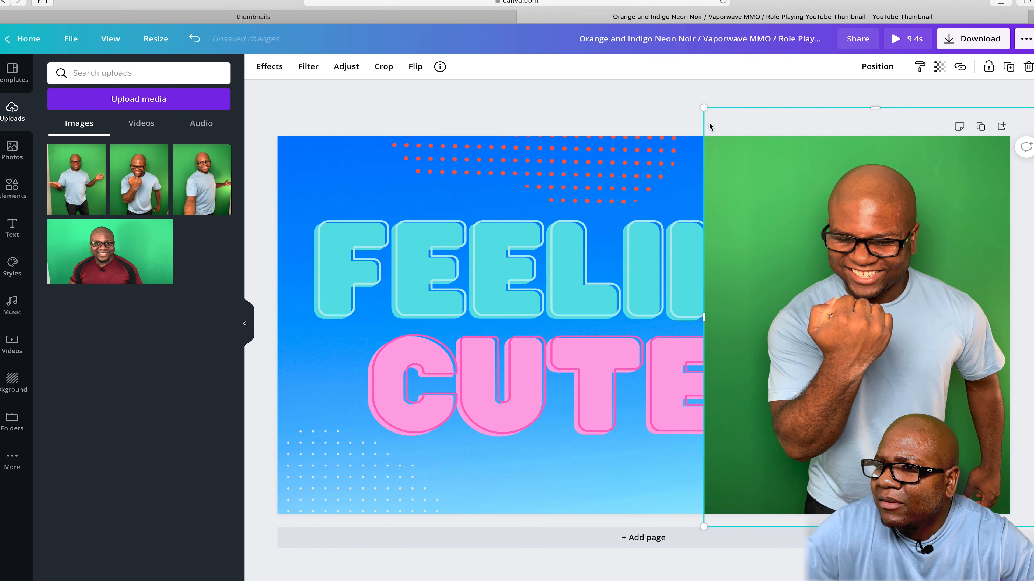
left_click_drag(704, 107, 681, 97)
mouse_move(775, 196)
left_mouse_down()
mouse_move(784, 211)
mouse_move(771, 193)
left_mouse_up()
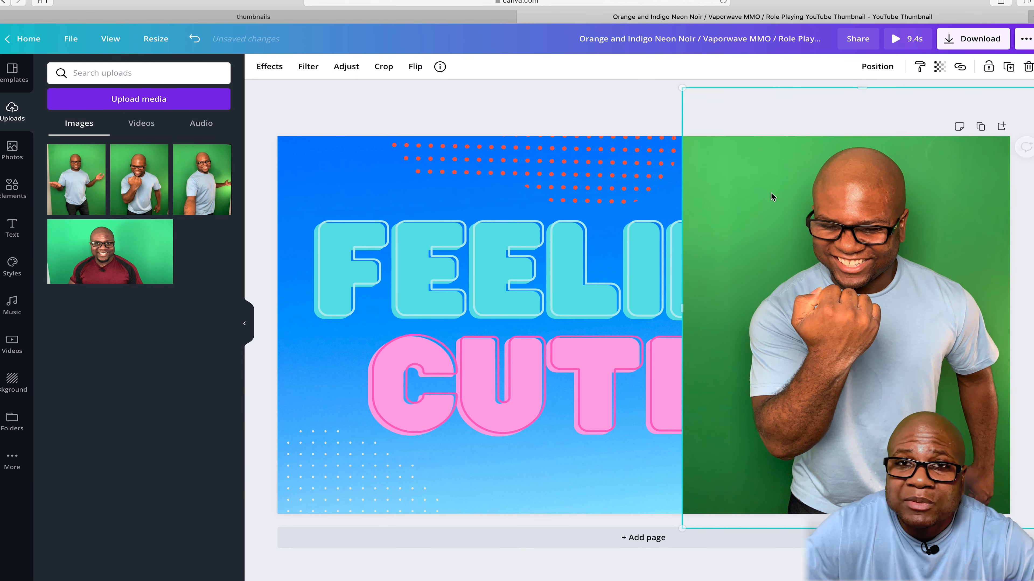
Remove the green background from the fist photo and crop its overhanging top and bottom to the thumbnail's height
left_click(269, 67)
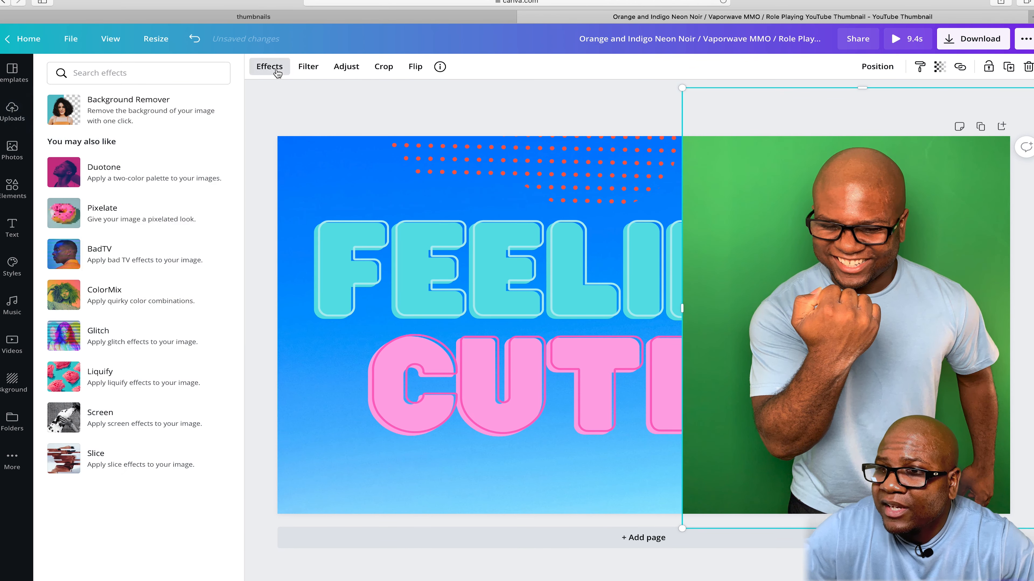
left_click(179, 108)
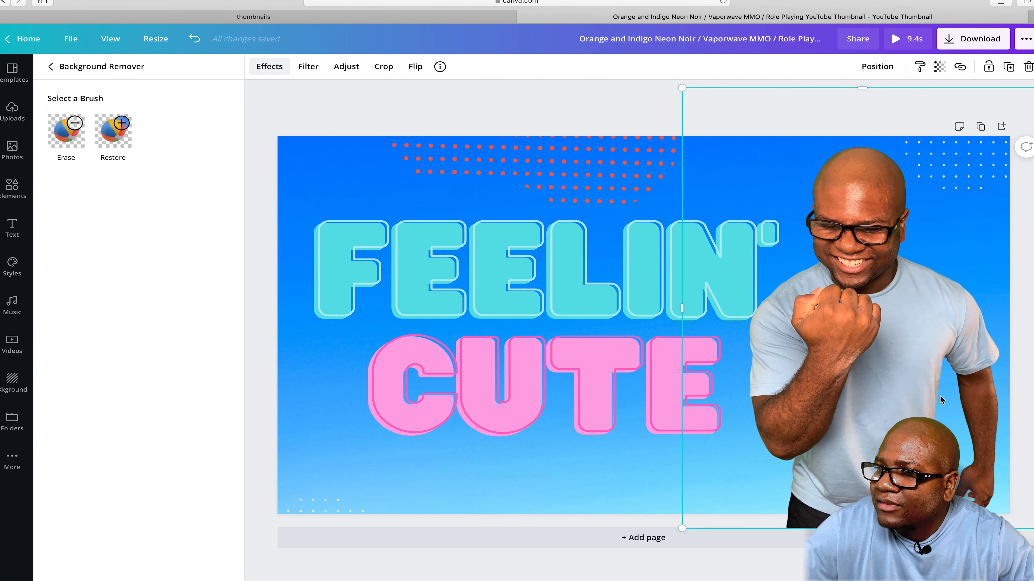
left_click(383, 68)
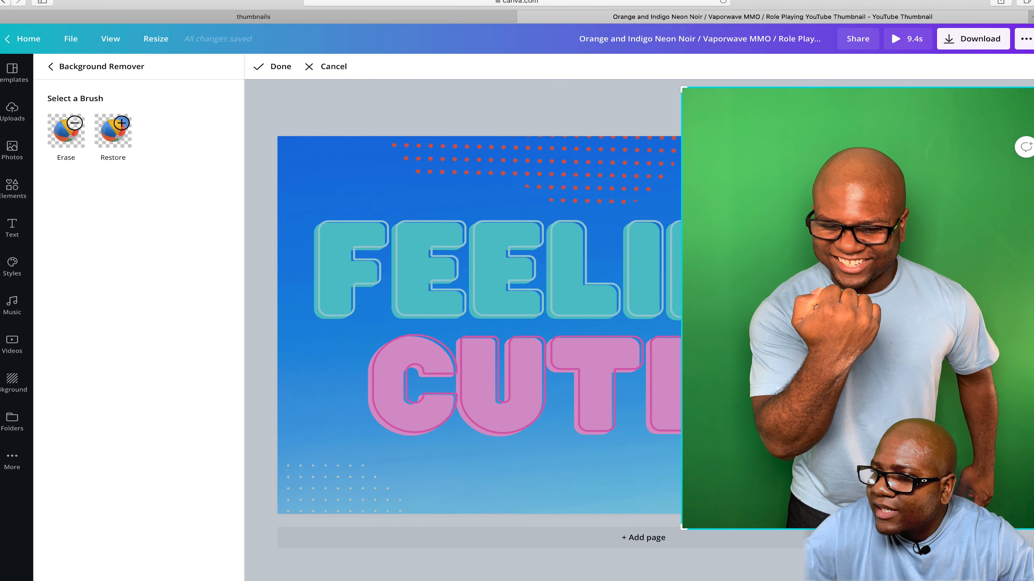
left_click_drag(684, 528, 679, 514)
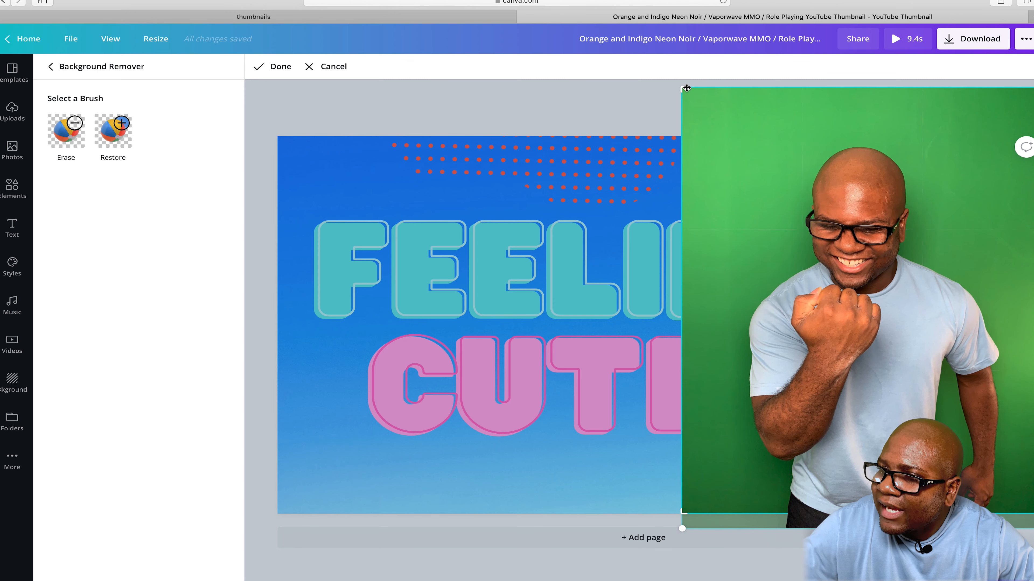
left_click_drag(686, 88, 682, 138)
key("Return")
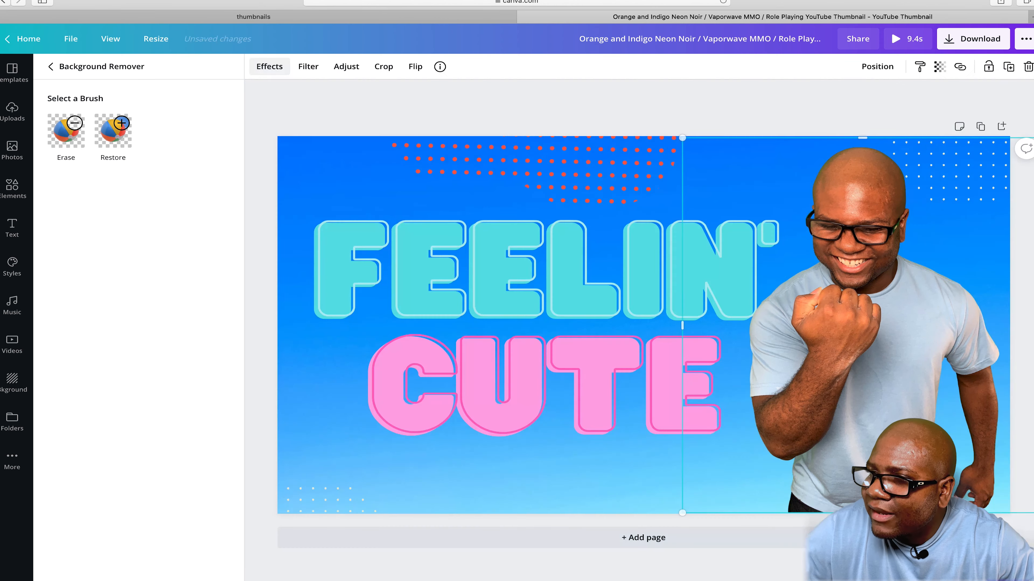
left_click(667, 112)
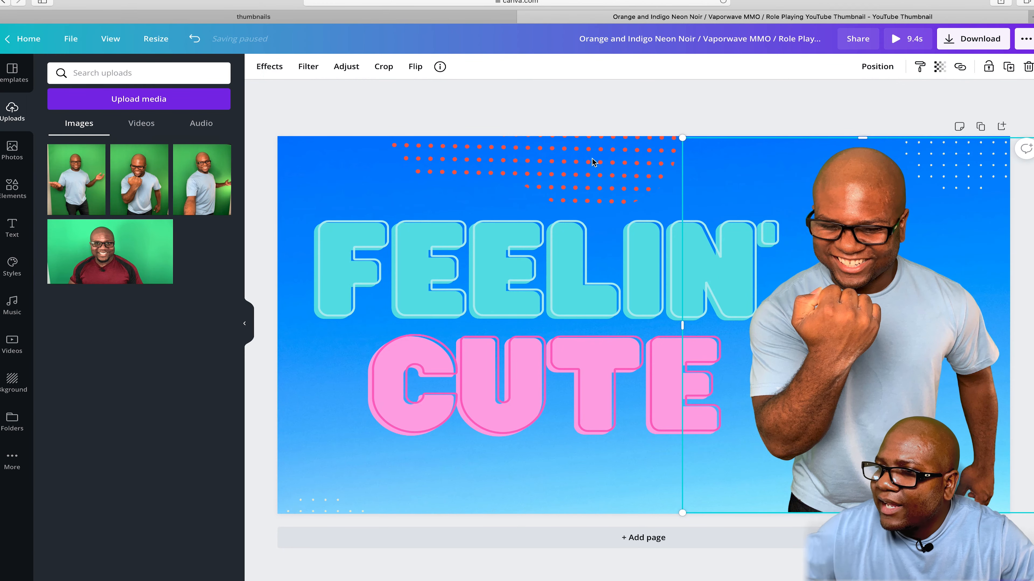
Delete both lines of the "FEELIN' CUTE" title from the thumbnail
left_click(578, 270)
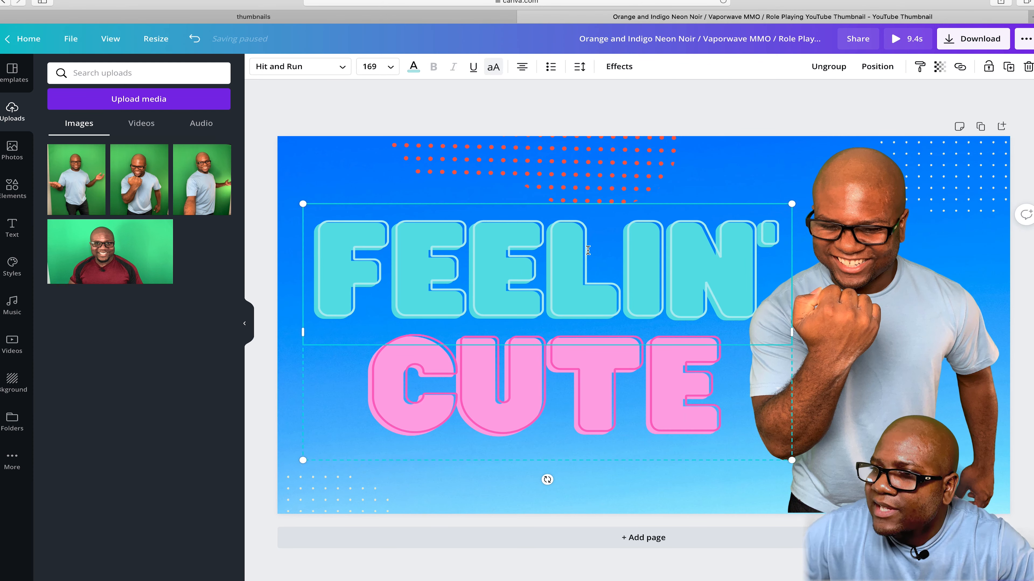
key("Delete")
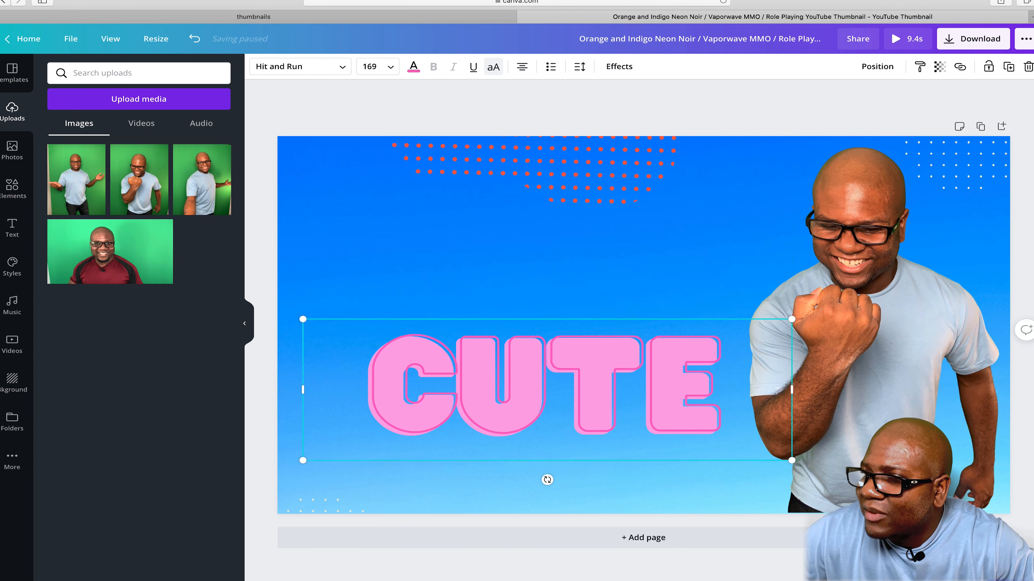
left_click(562, 385)
key("BackSpace")
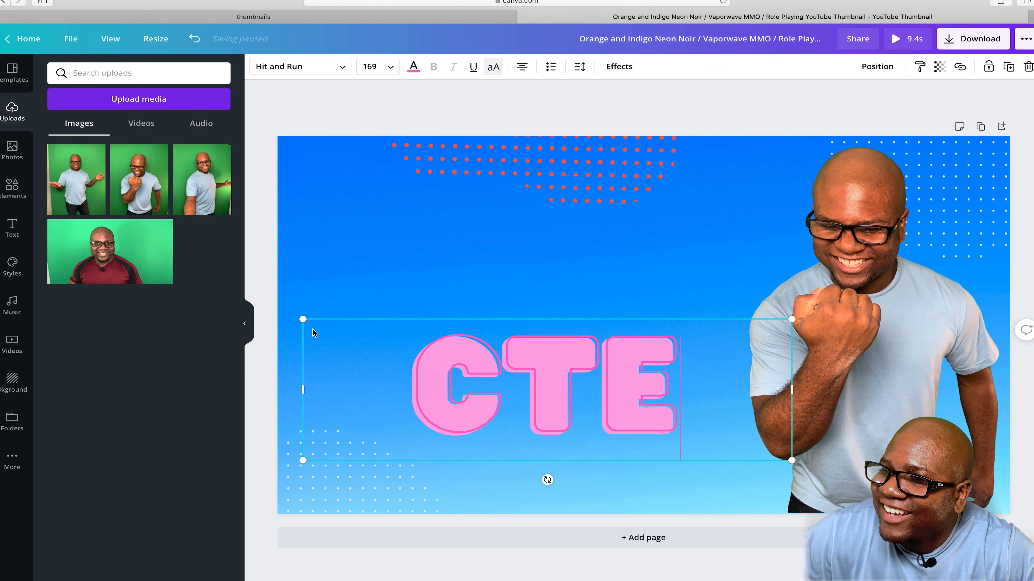
left_click(318, 322)
left_click(369, 351)
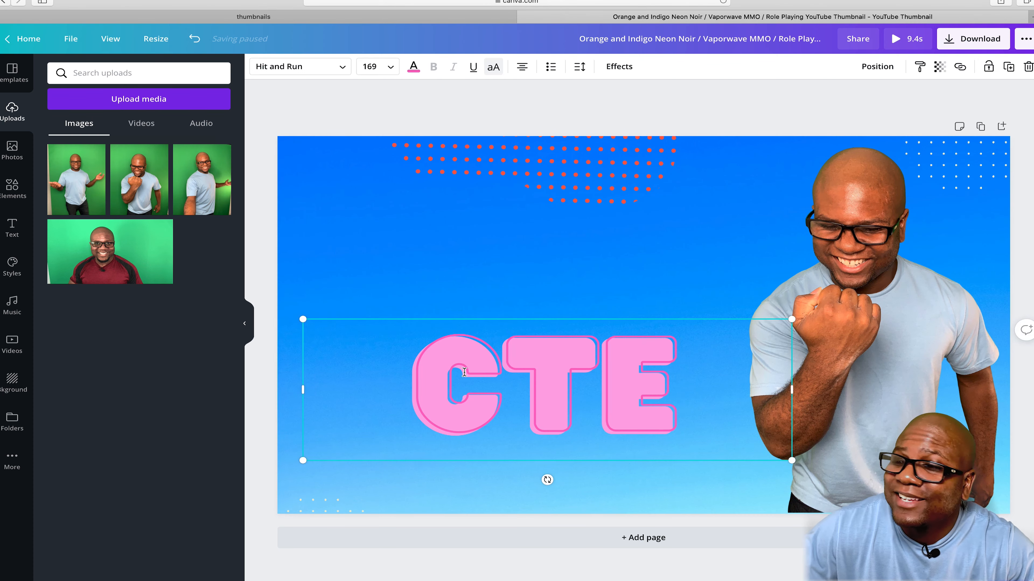
key("BackSpace")
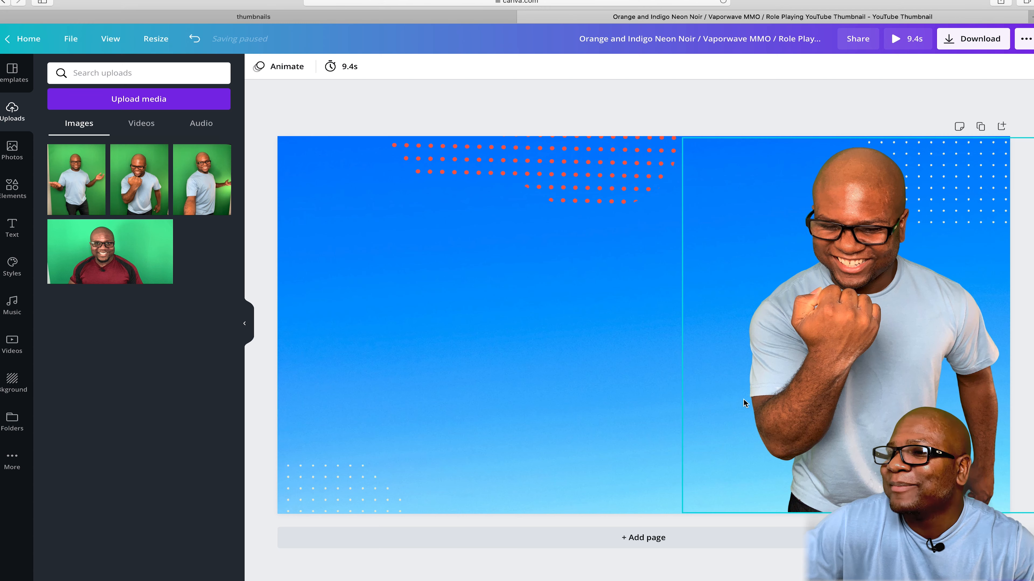
Slightly enlarge the man's cut-out photo toward the thumbnail's upper edge
left_click(866, 411)
left_click_drag(683, 138, 677, 138)
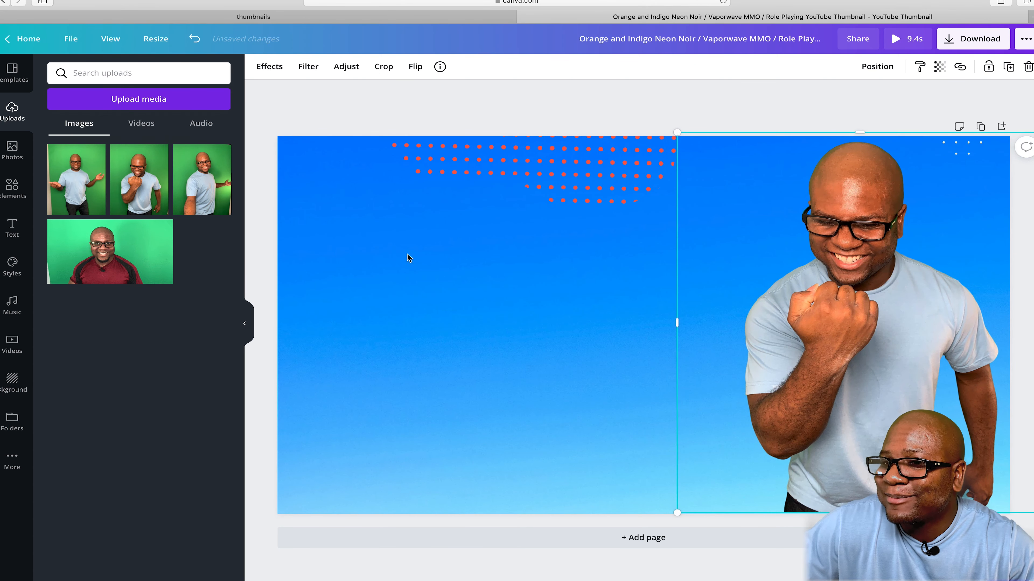
Add the blue and red italic "FREE DELIVERY" text style to the thumbnail, shrink it and place it beside the man
left_click(12, 227)
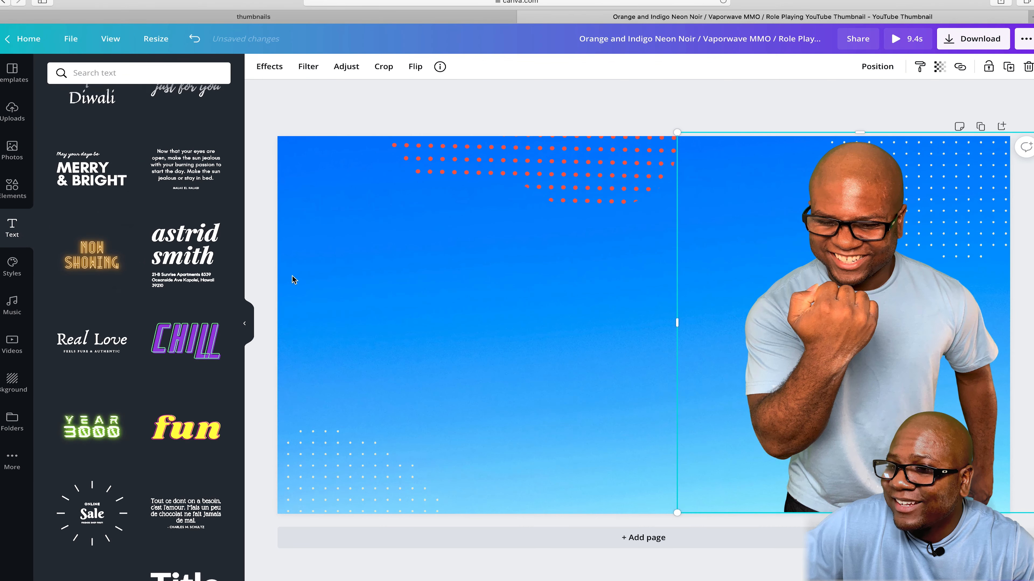
scroll(194, 390, "down", 7)
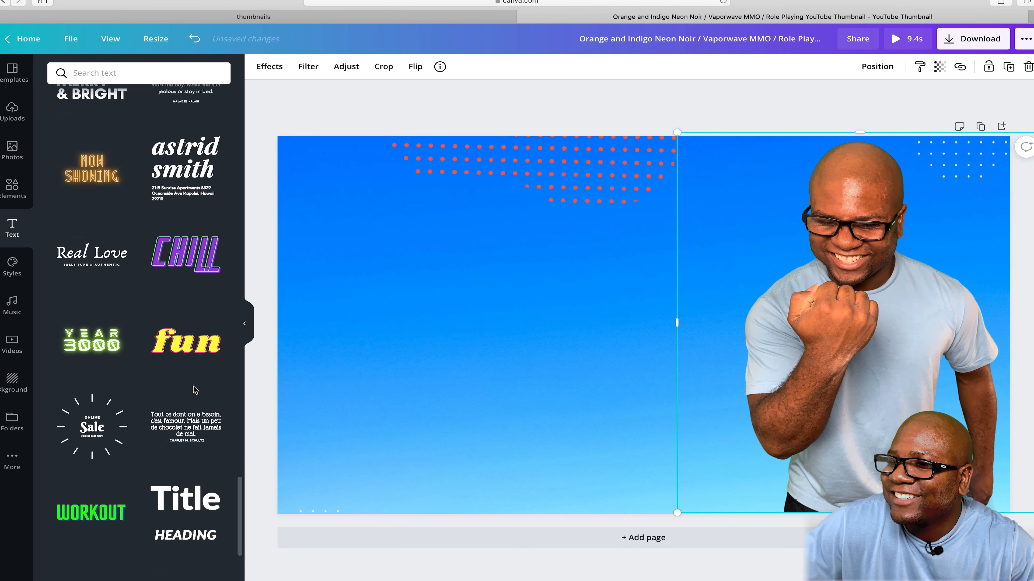
mouse_move(195, 390)
scroll(194, 390, "down", 10)
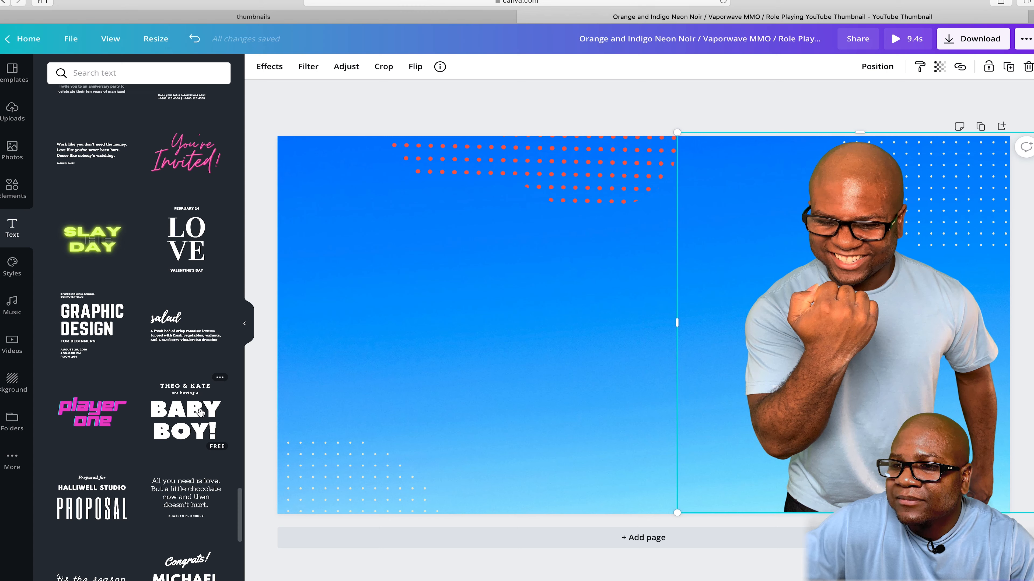
scroll(200, 412, "down", 9)
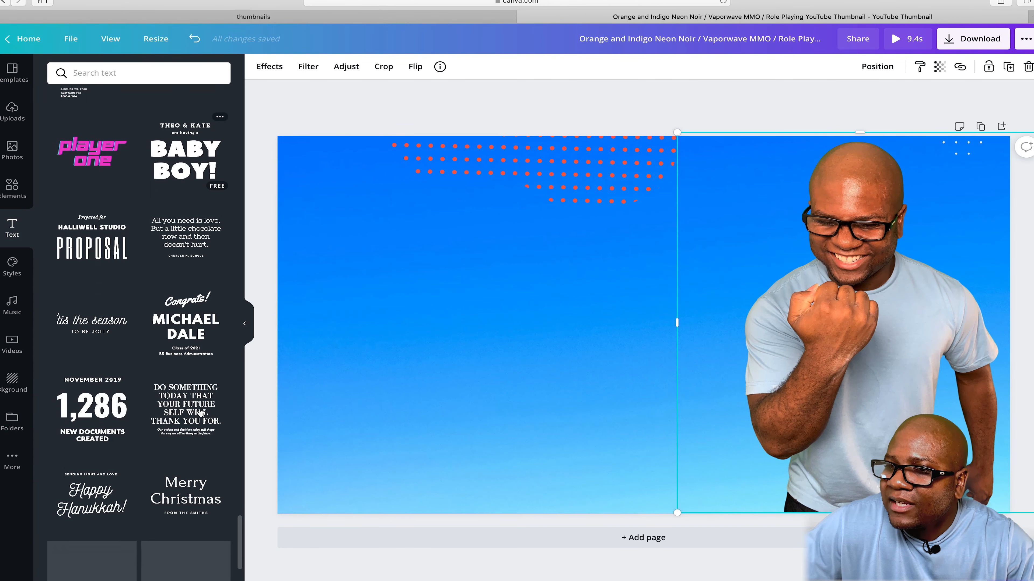
scroll(201, 413, "down", 3)
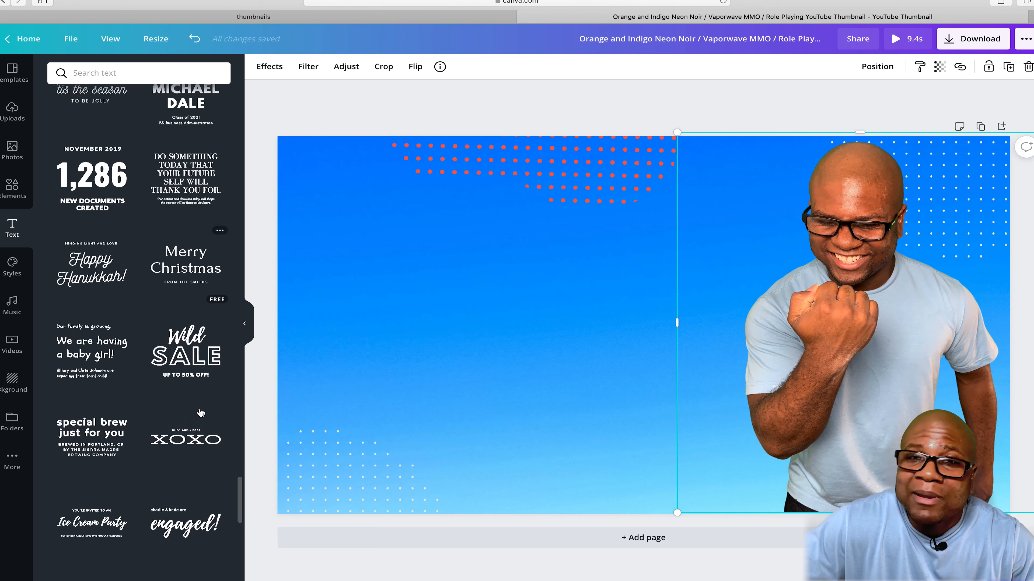
scroll(201, 413, "down", 6)
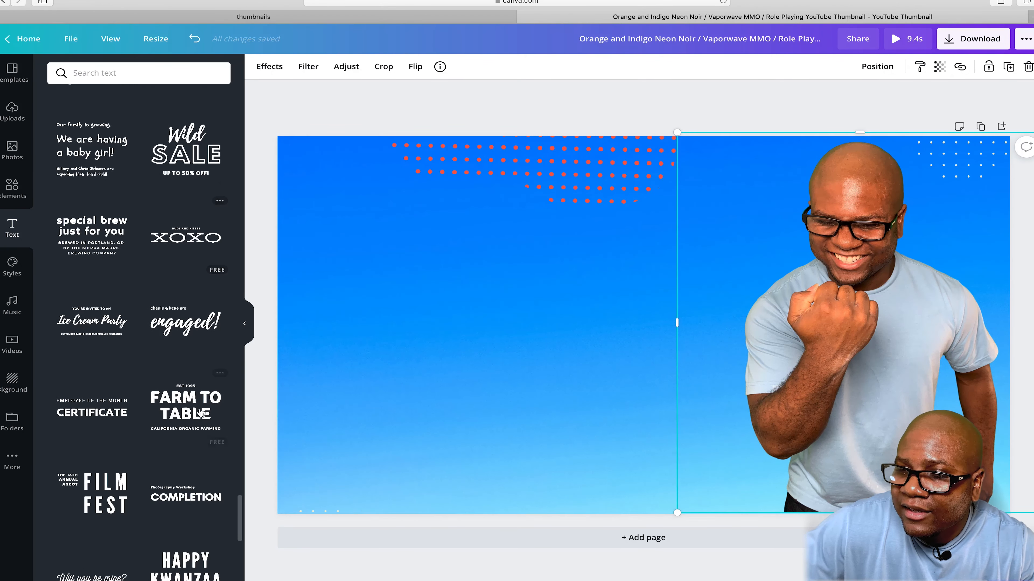
scroll(200, 412, "down", 9)
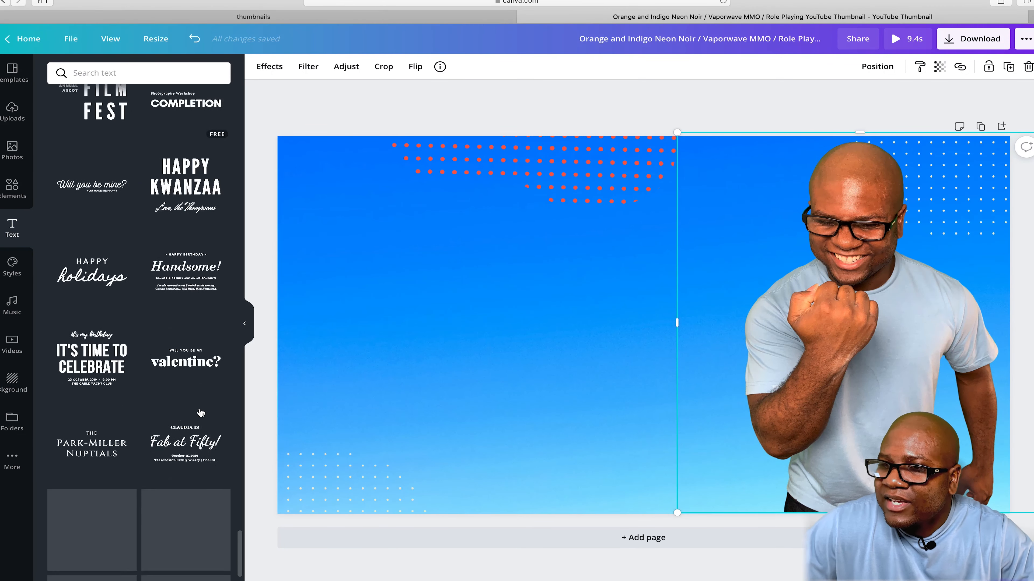
scroll(200, 412, "down", 2)
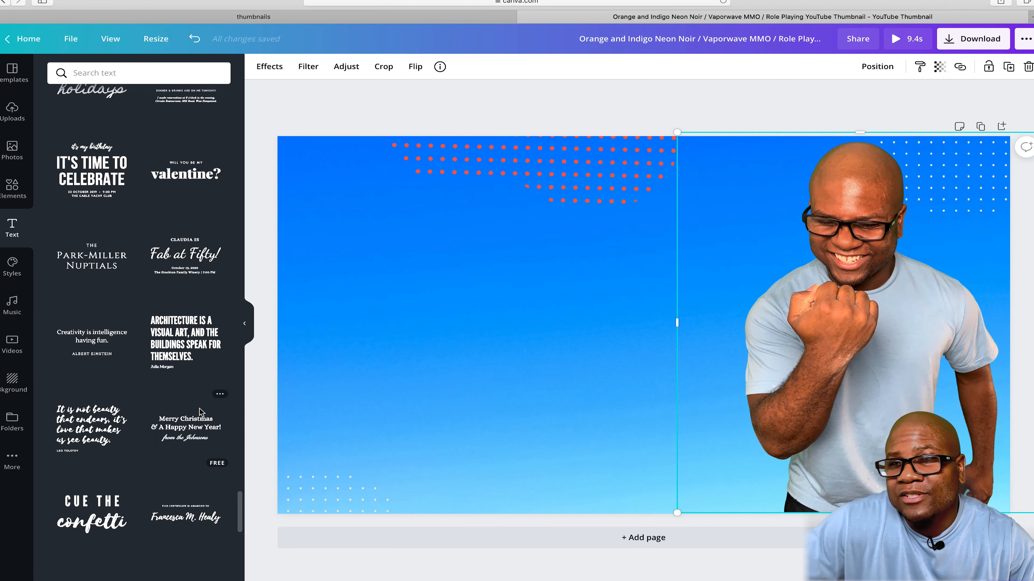
scroll(200, 412, "down", 6)
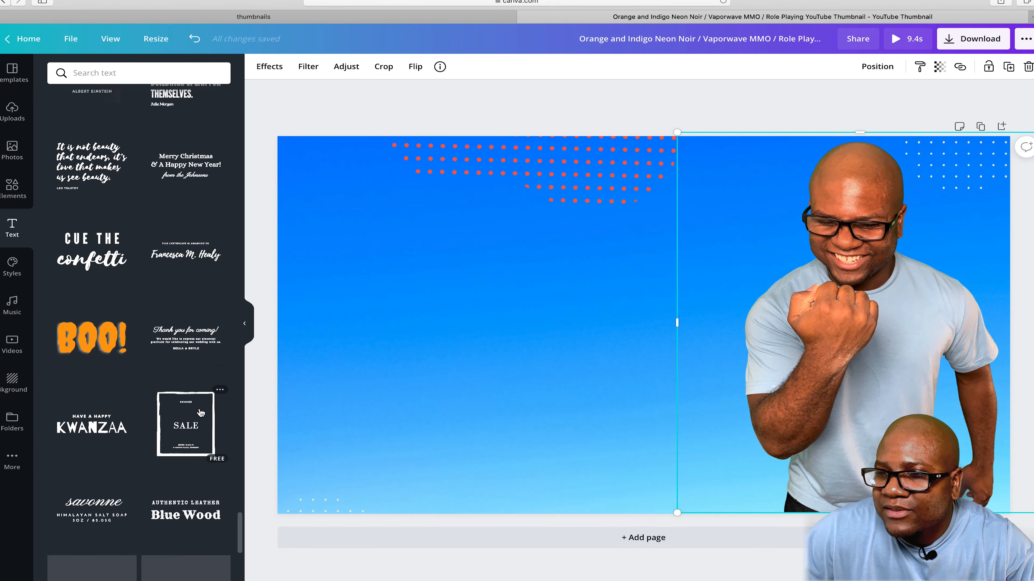
scroll(200, 412, "down", 10)
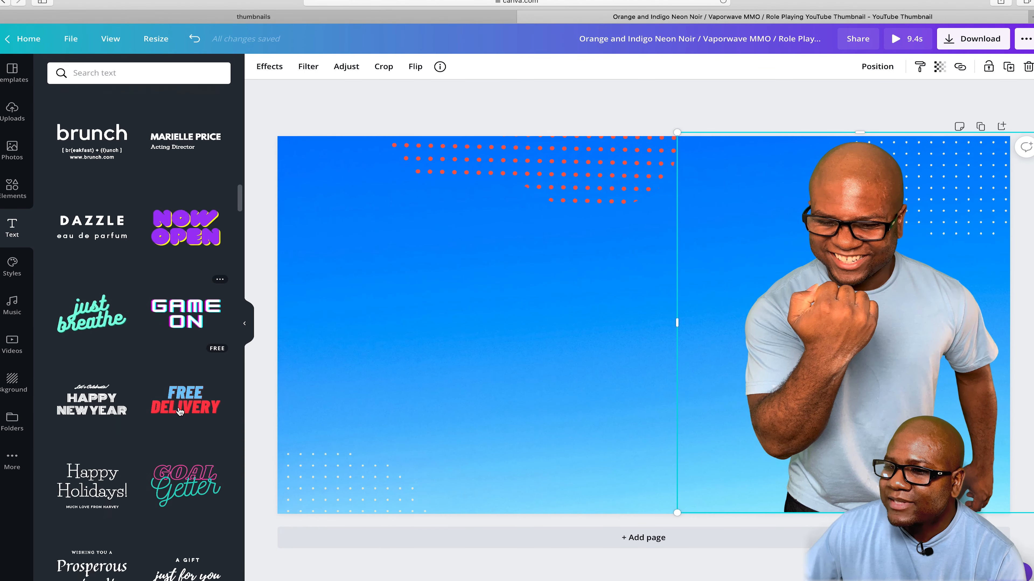
left_click(185, 401)
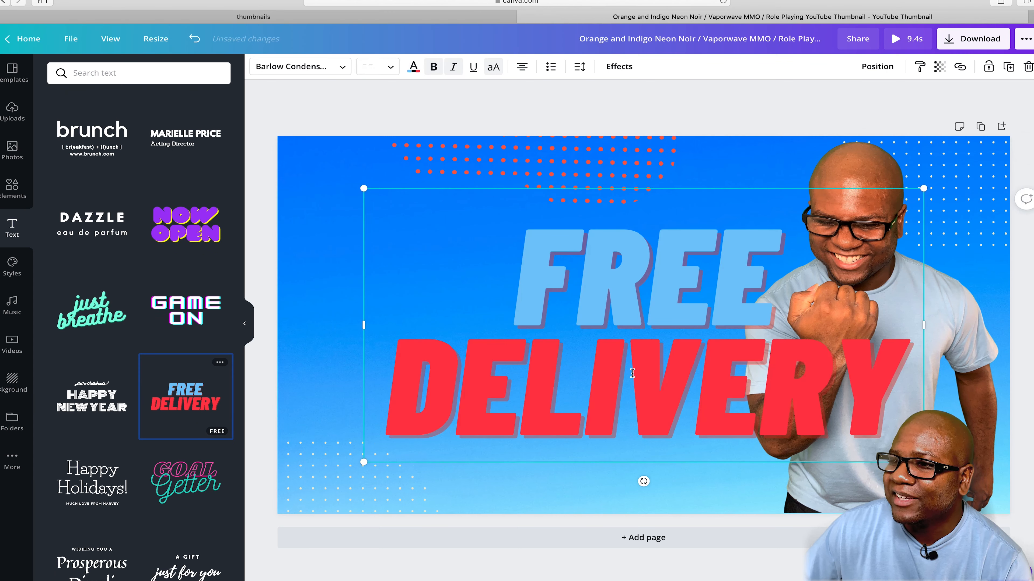
left_click_drag(923, 188, 823, 238)
left_click_drag(547, 400, 474, 368)
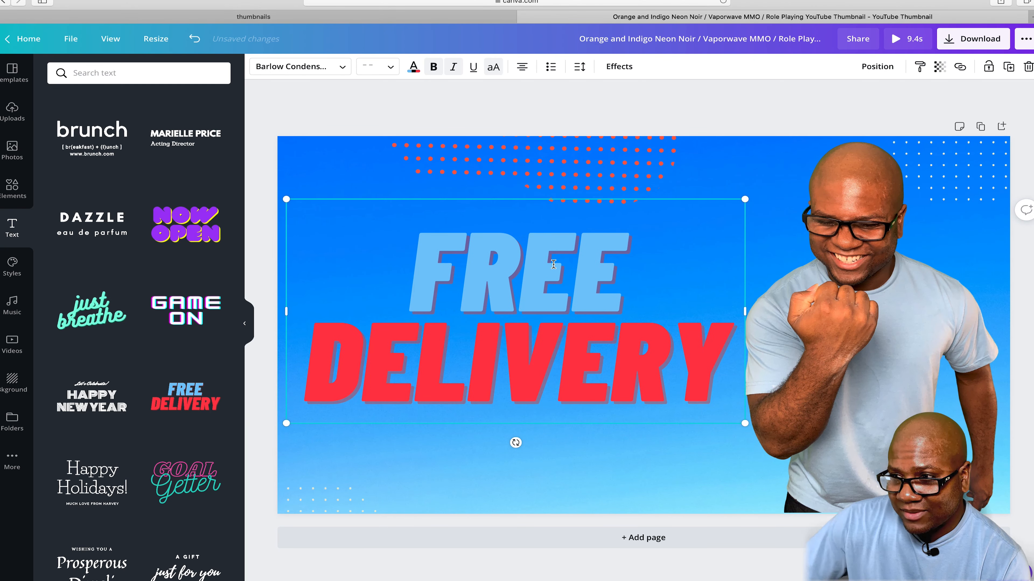
Replace the word "FREE" in the light blue title line with "THUMBNAIL"
left_click_drag(625, 275, 449, 271)
left_click(590, 272)
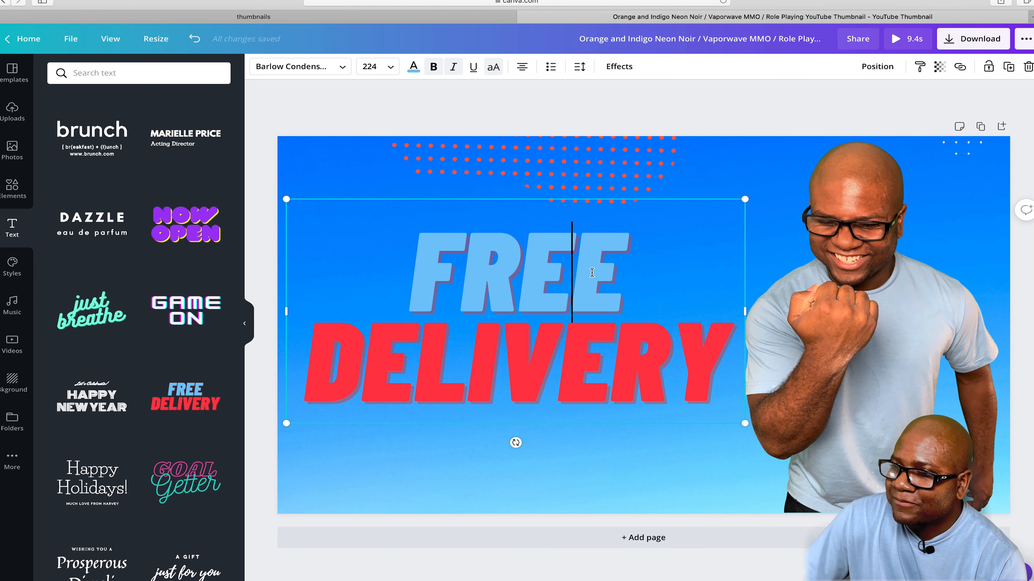
left_click_drag(622, 276, 428, 285)
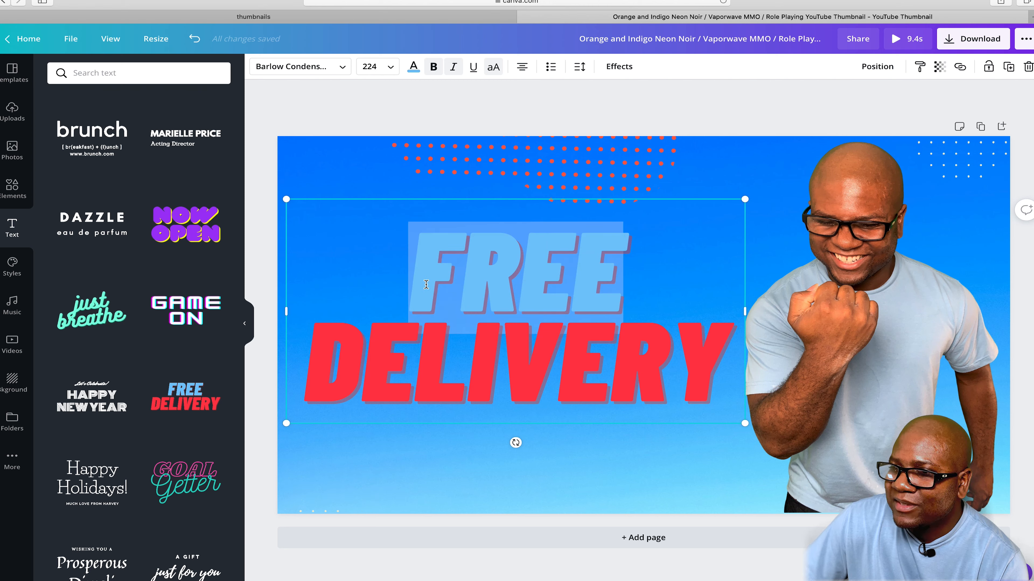
type("THU")
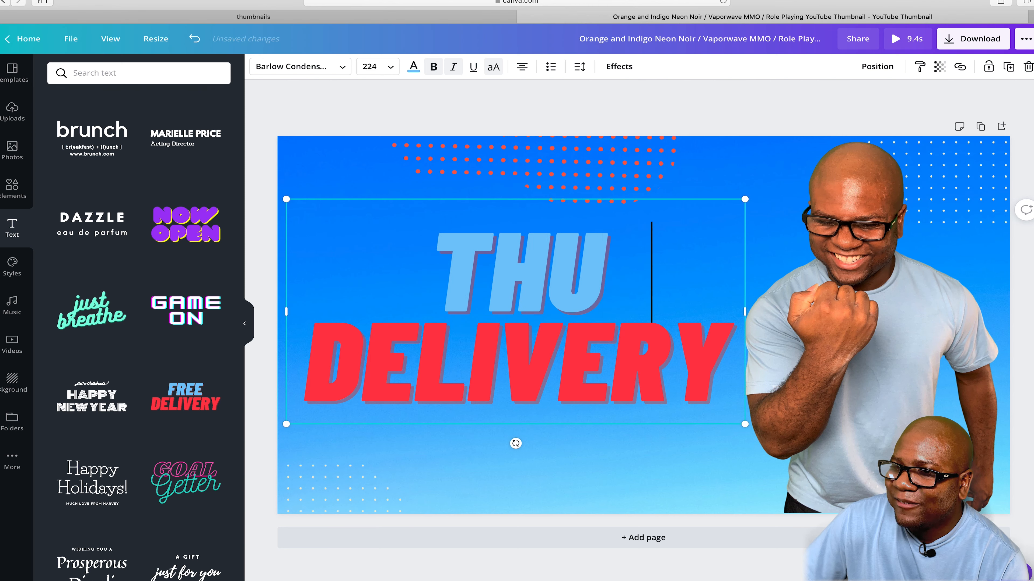
key("BackSpace")
key("BackSpace")
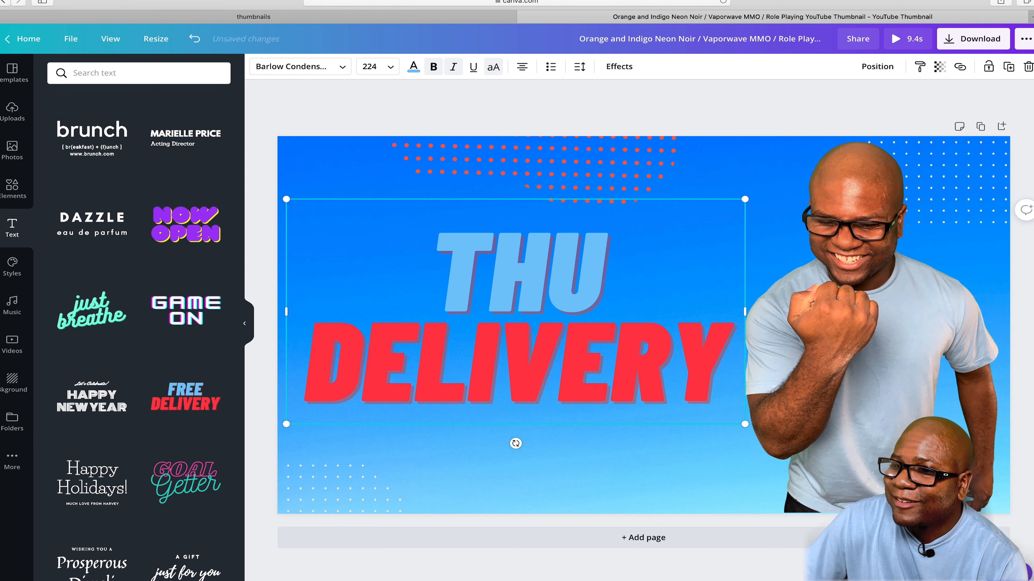
type("B")
key("BackSpace")
type("MBI")
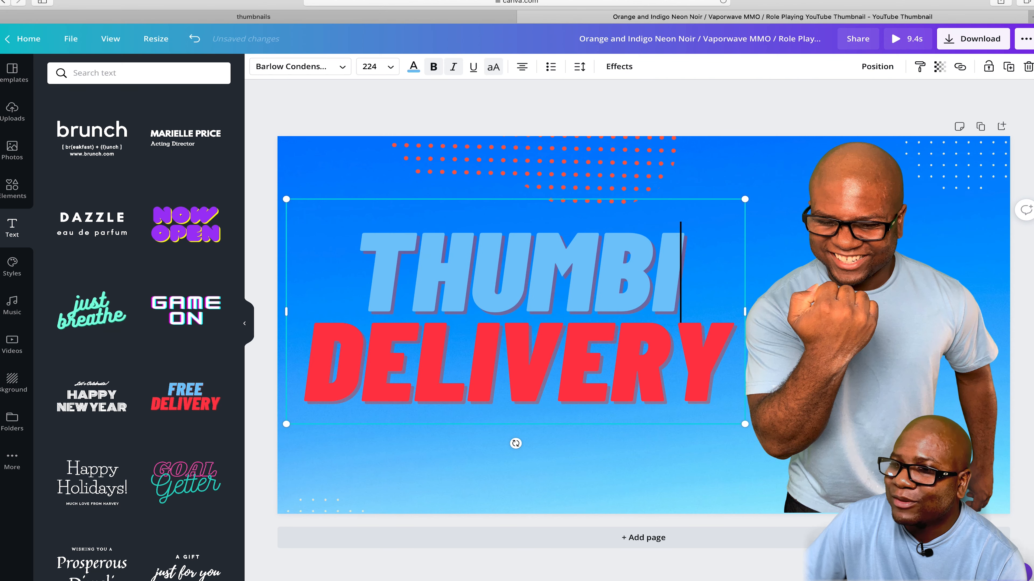
key("BackSpace")
type("NAIL")
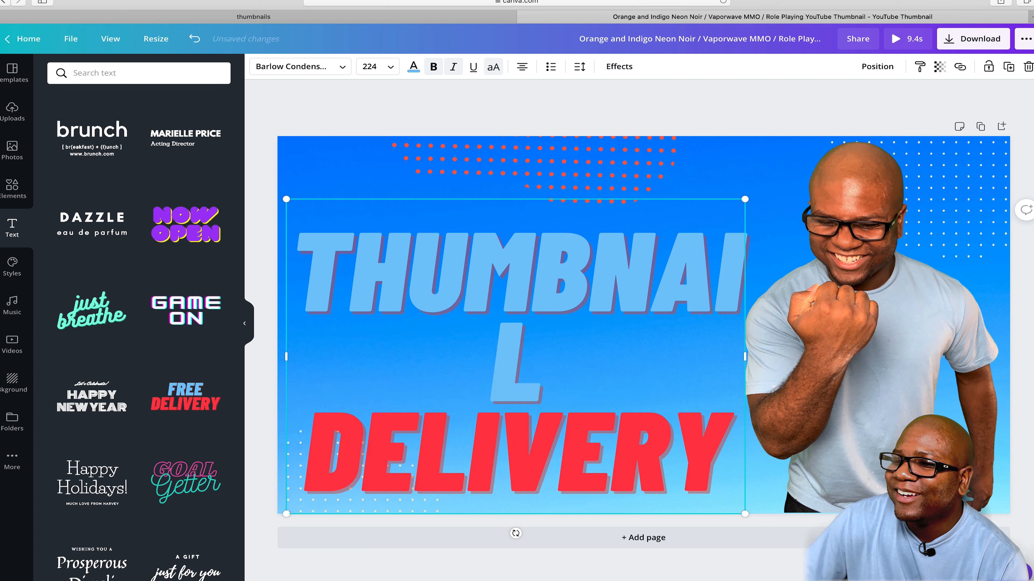
left_click_drag(539, 348, 286, 234)
left_click(393, 68)
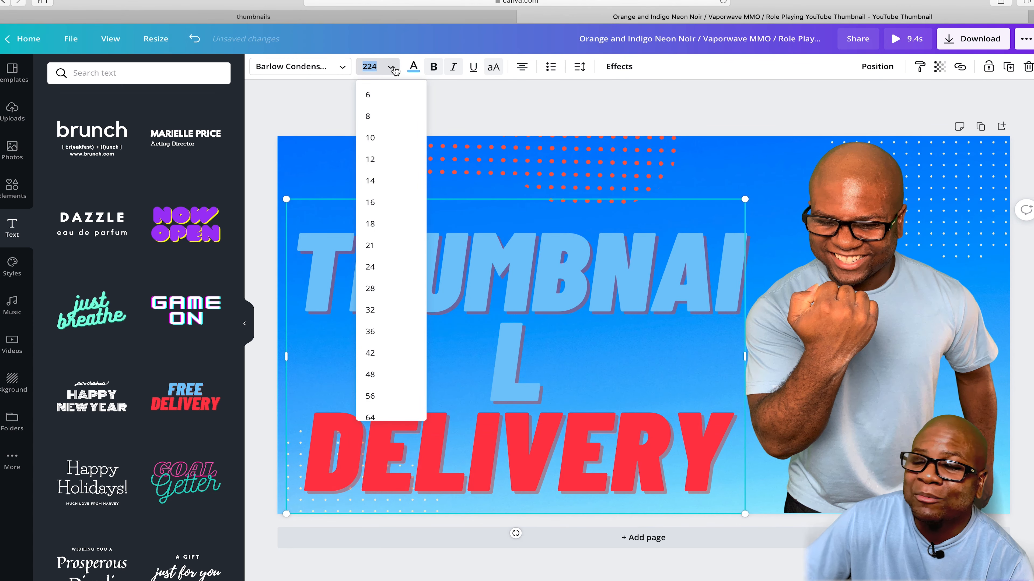
scroll(387, 295, "down", 5)
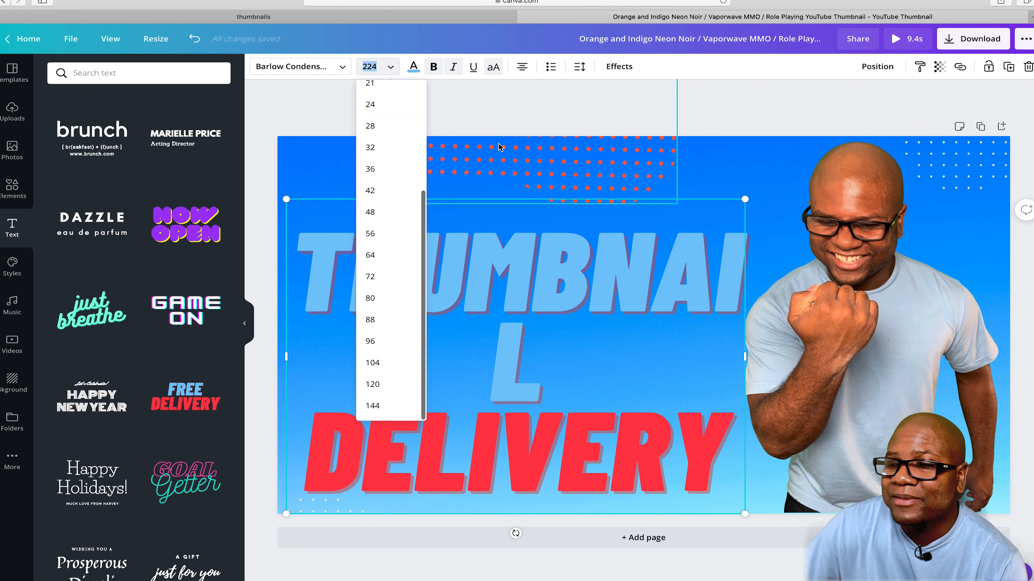
left_click(496, 131)
left_click(488, 271)
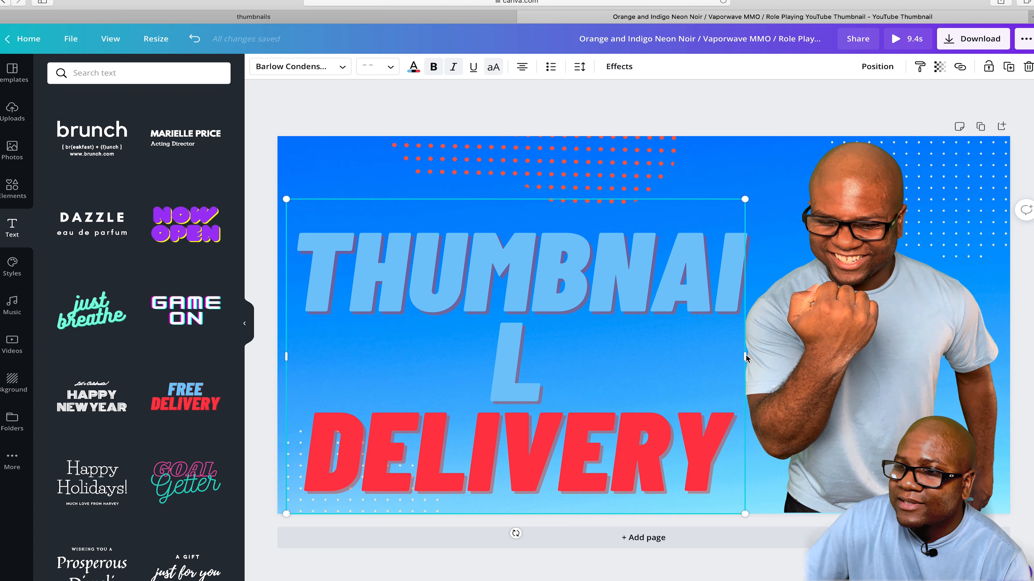
Widen the title's text box so "THUMBNAIL" fits on one line, and scale and position it clear of the man
left_click_drag(745, 356, 838, 311)
left_click_drag(740, 305, 716, 319)
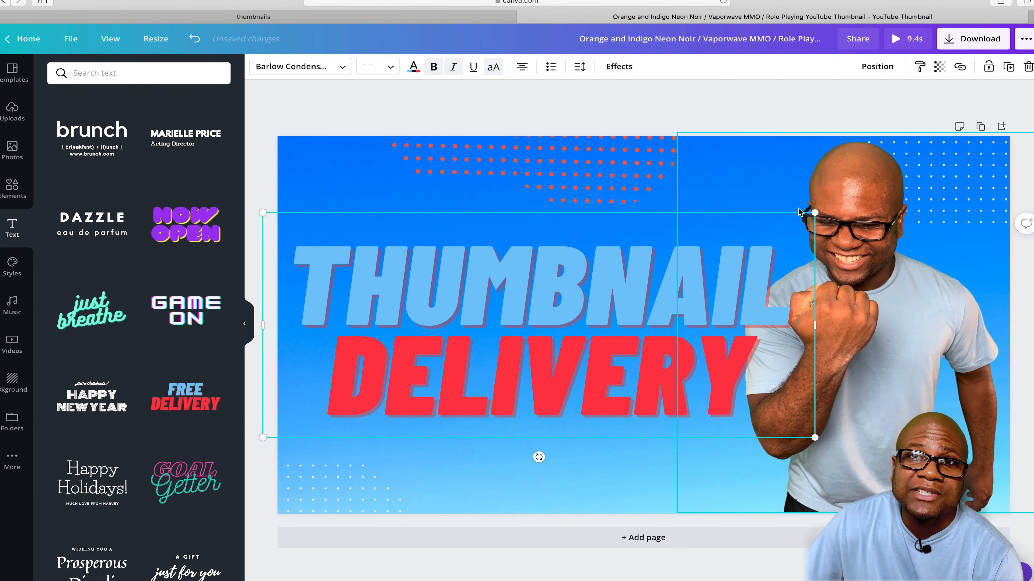
left_click_drag(815, 214, 783, 228)
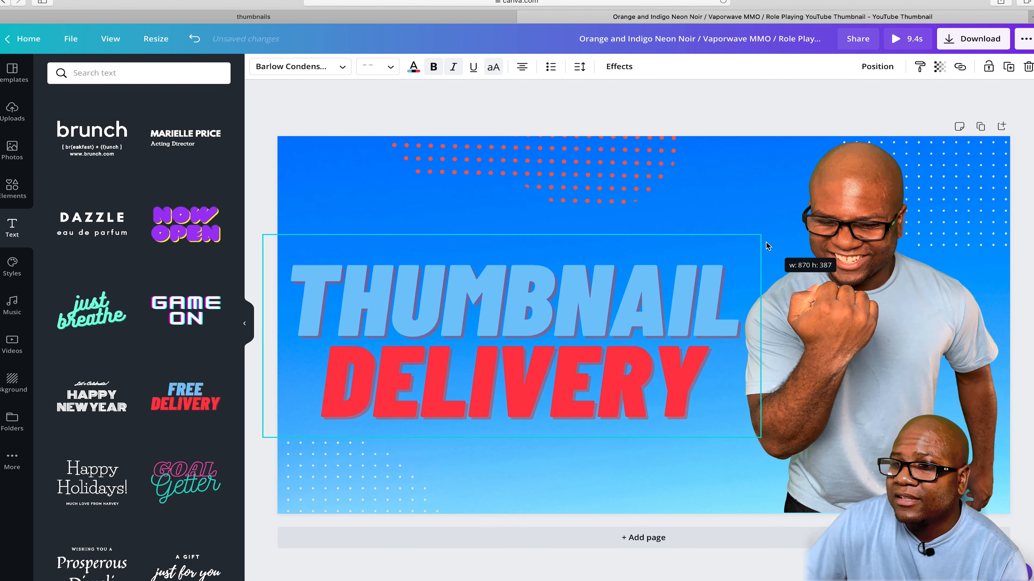
left_click_drag(640, 300, 637, 300)
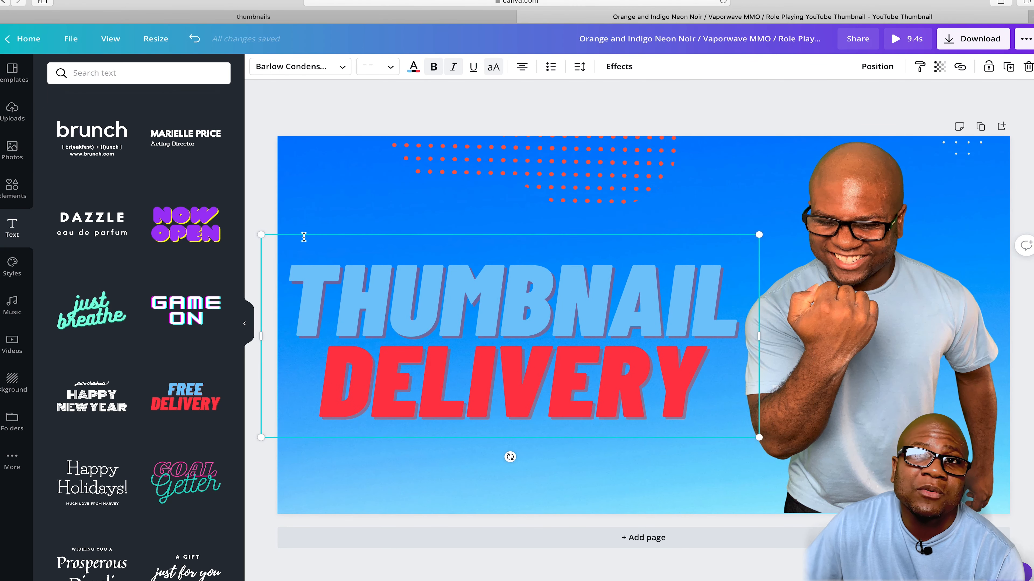
left_click_drag(262, 239, 291, 247)
left_click_drag(409, 286, 396, 284)
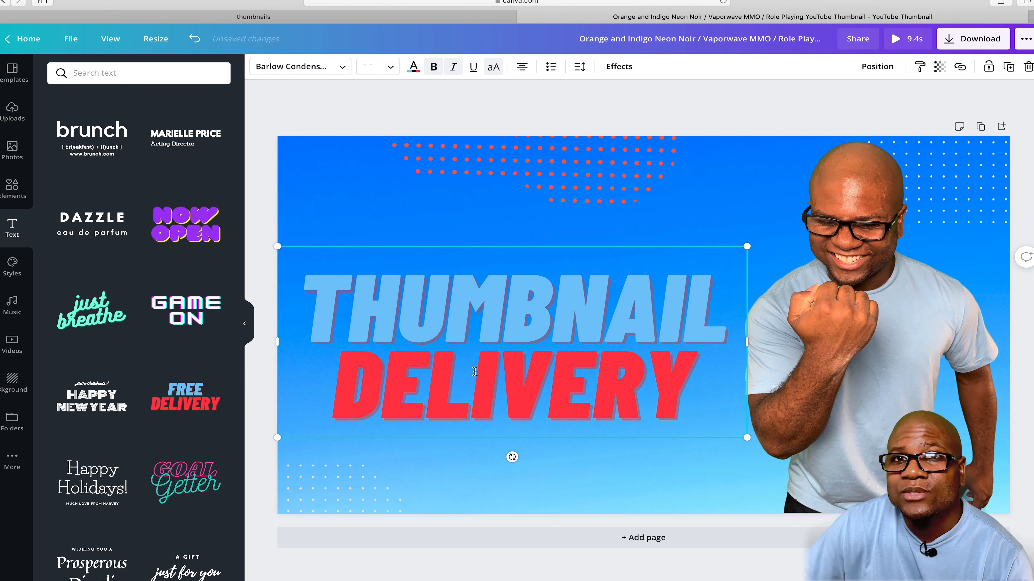
Replace "DELIVERY" in the red title line with "WHO DIS..."
double_click(520, 374)
type("WH")
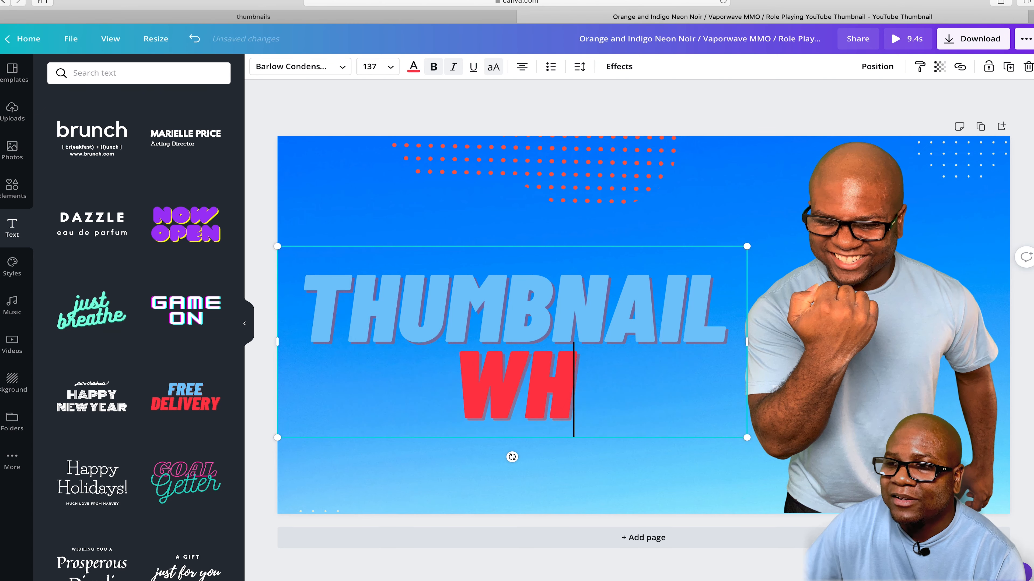
type("O DIS...")
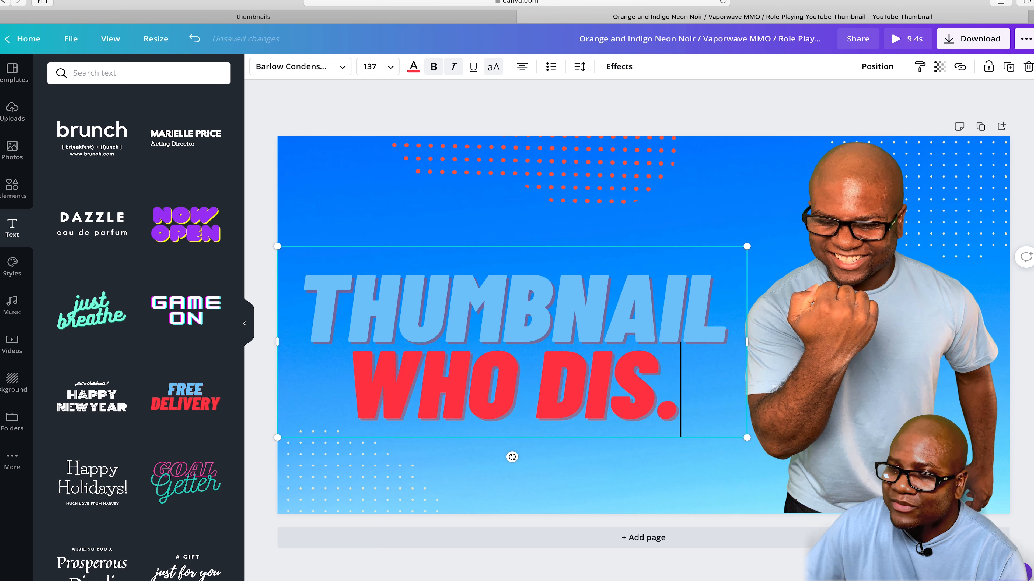
key("BackSpace")
key("BackSpace")
key("BackSpace")
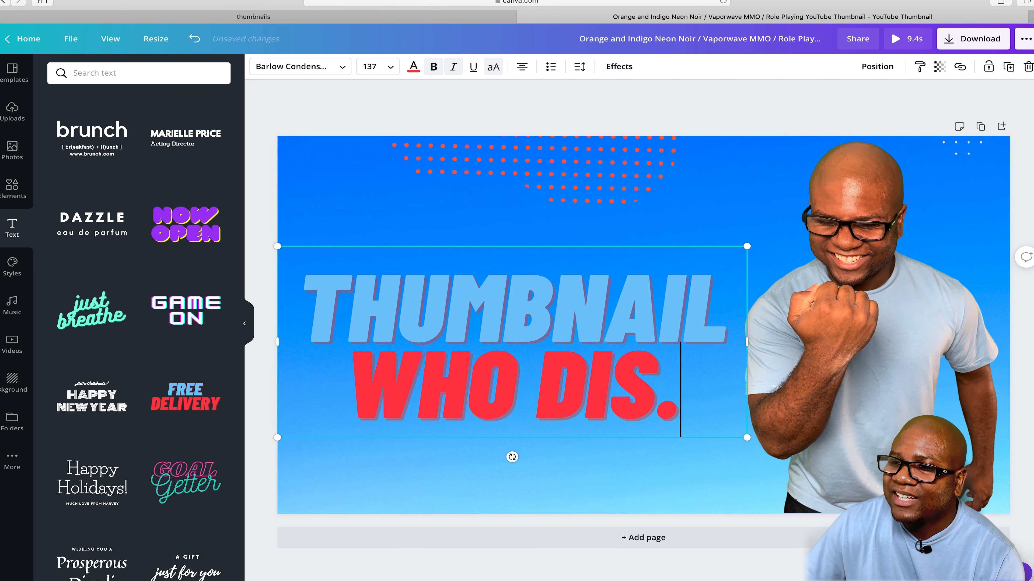
type("S...")
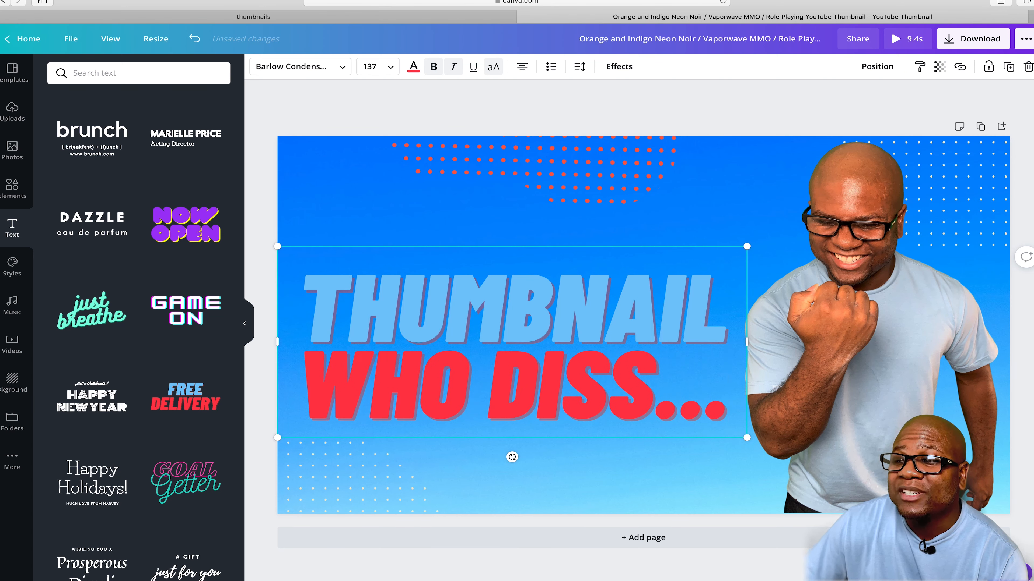
key("BackSpace")
key("BackSpace")
key("BackSpace")
key("BackSpace")
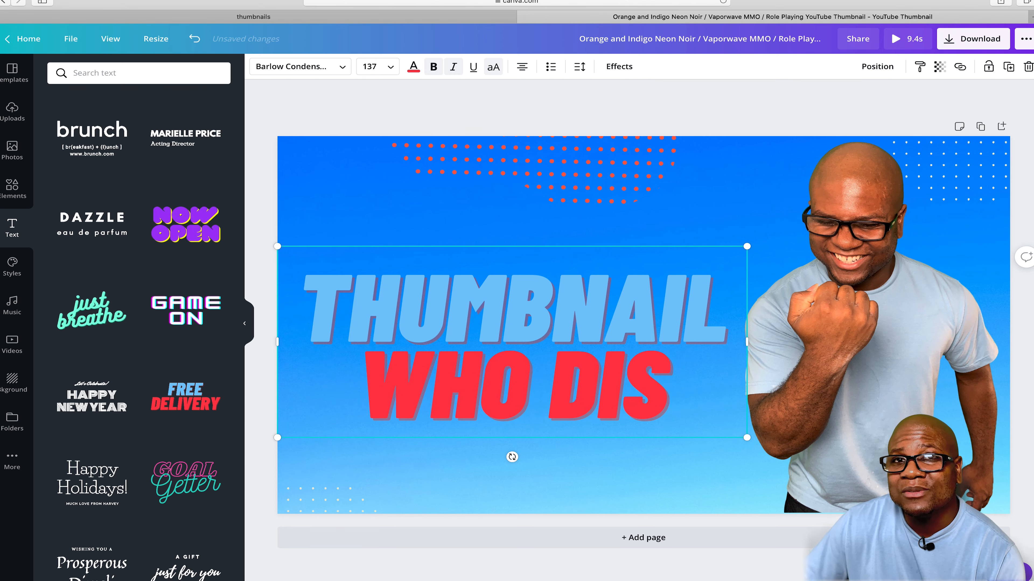
type("...")
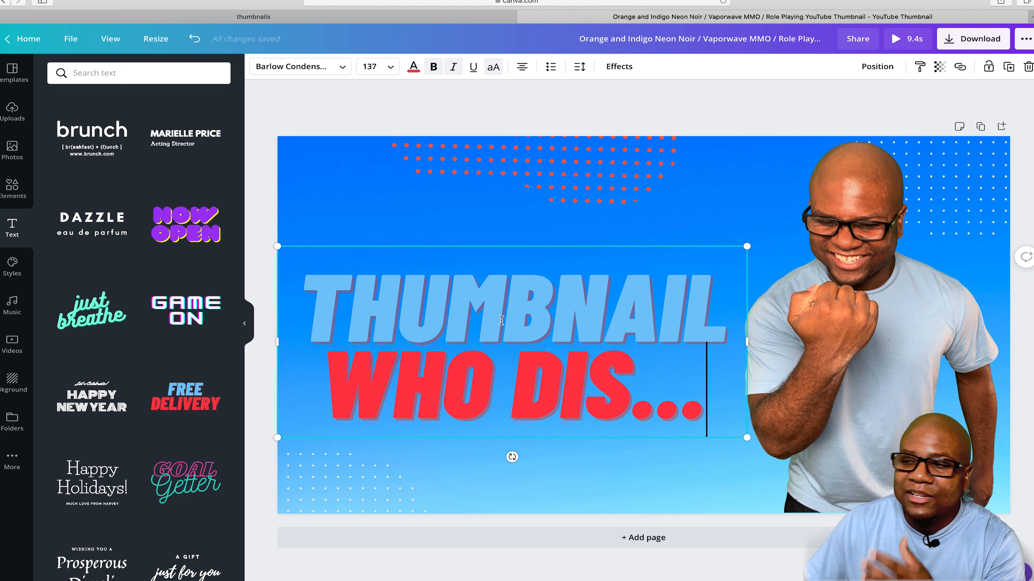
left_click(712, 312)
type("S")
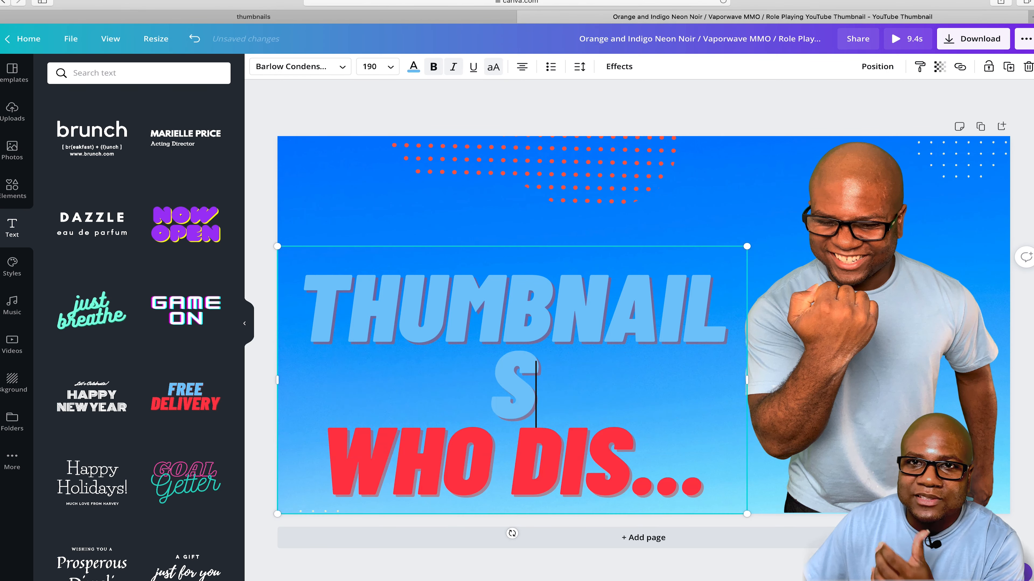
key("BackSpace")
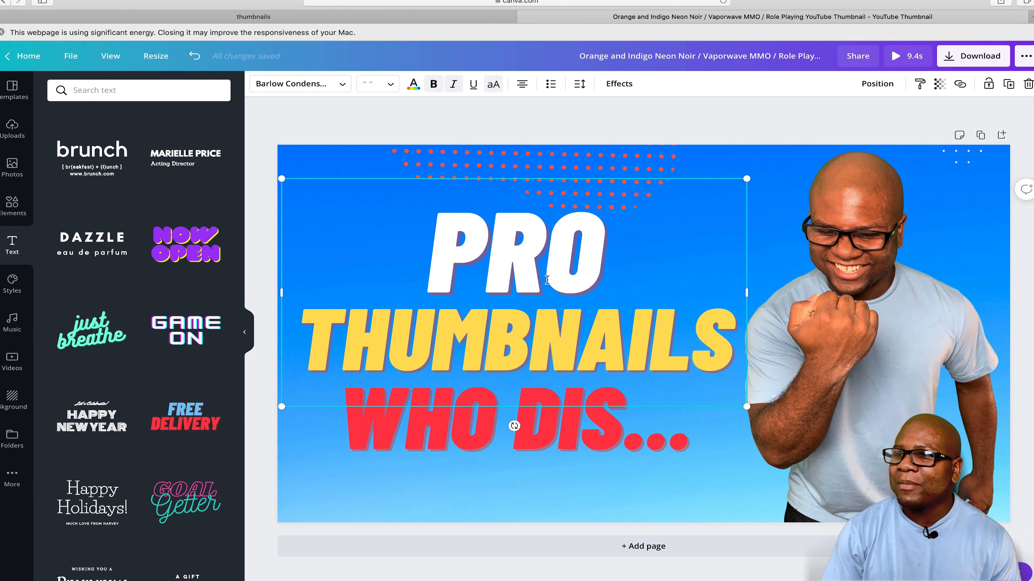
Nudge the white "PRO" line slightly upward, keeping it centred above "THUMBNAILS"
left_click_drag(547, 279, 547, 277)
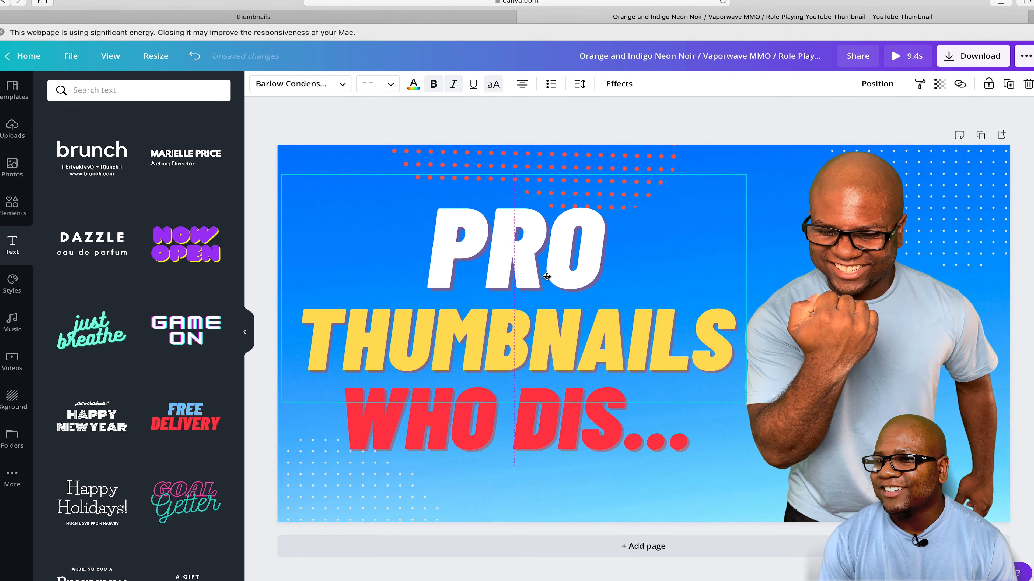
left_click(694, 507)
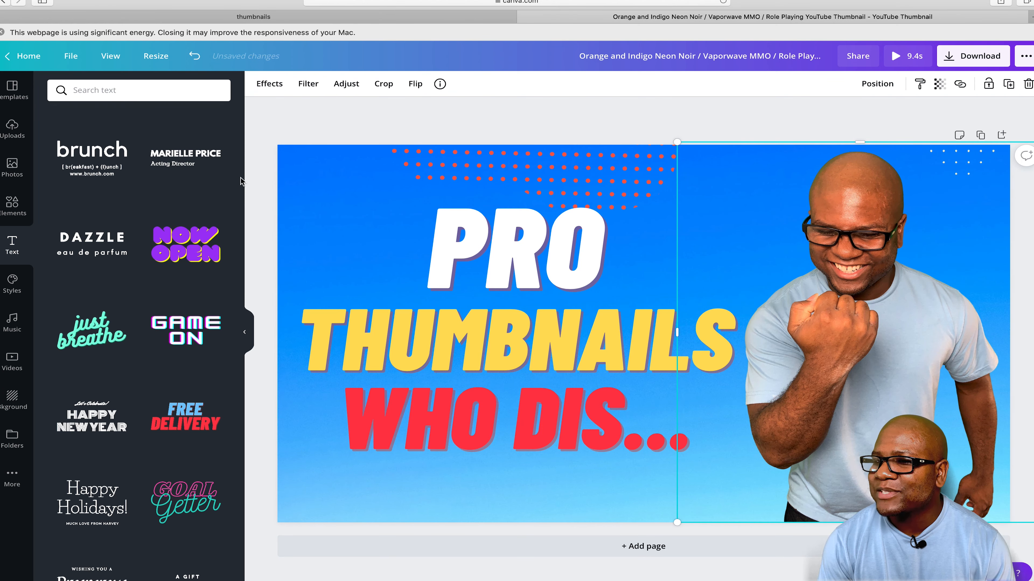
Search the elements for "youtube" and add the red 3D play button graphic to the thumbnail
left_click(12, 203)
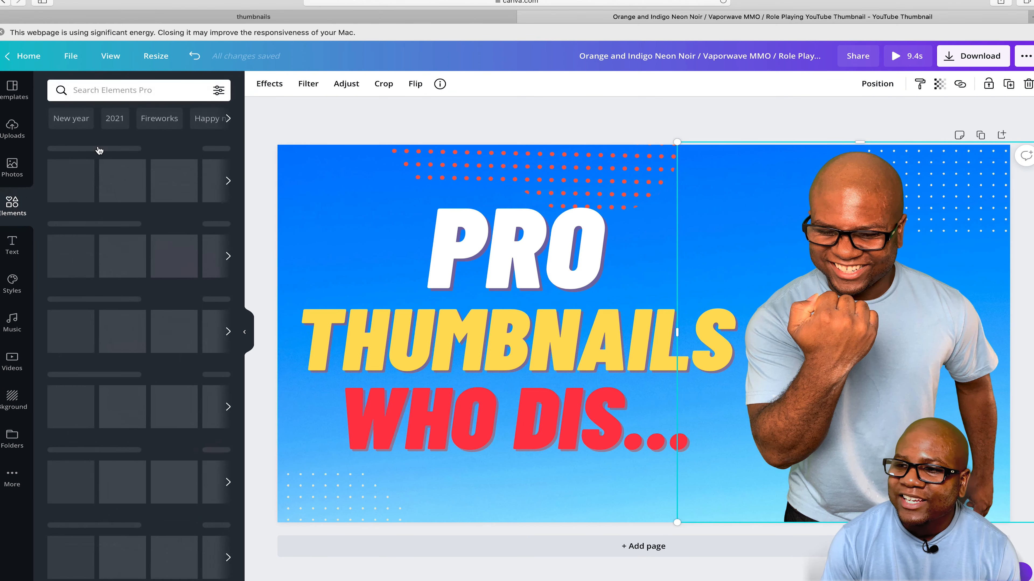
left_click(122, 90)
type("youtu")
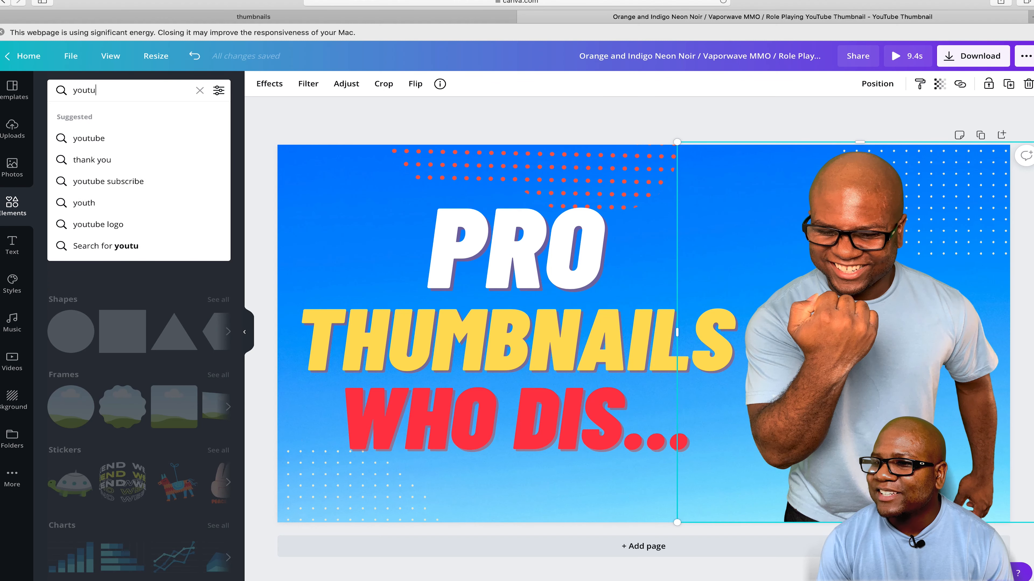
type("be")
key("Return")
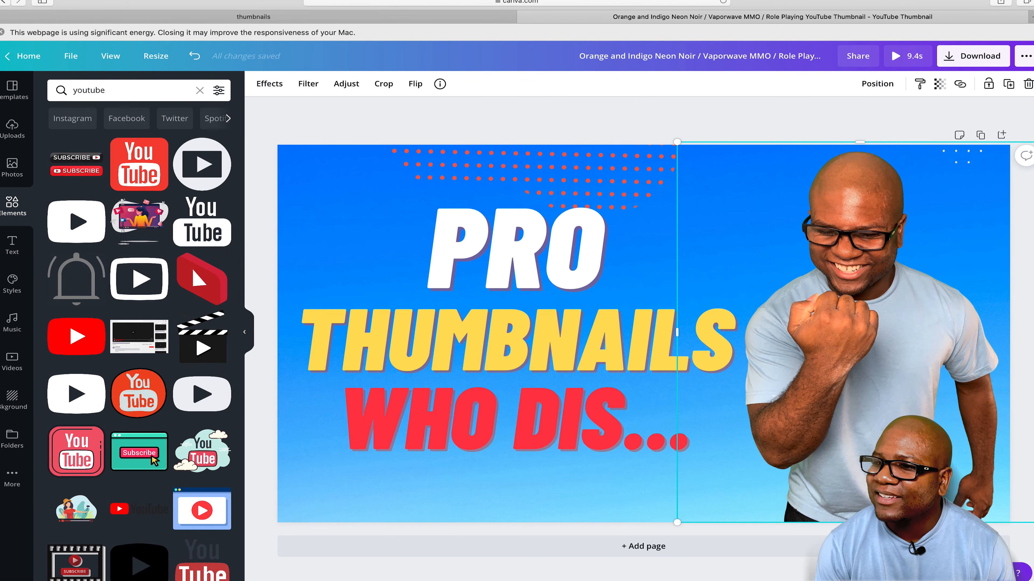
left_click(202, 279)
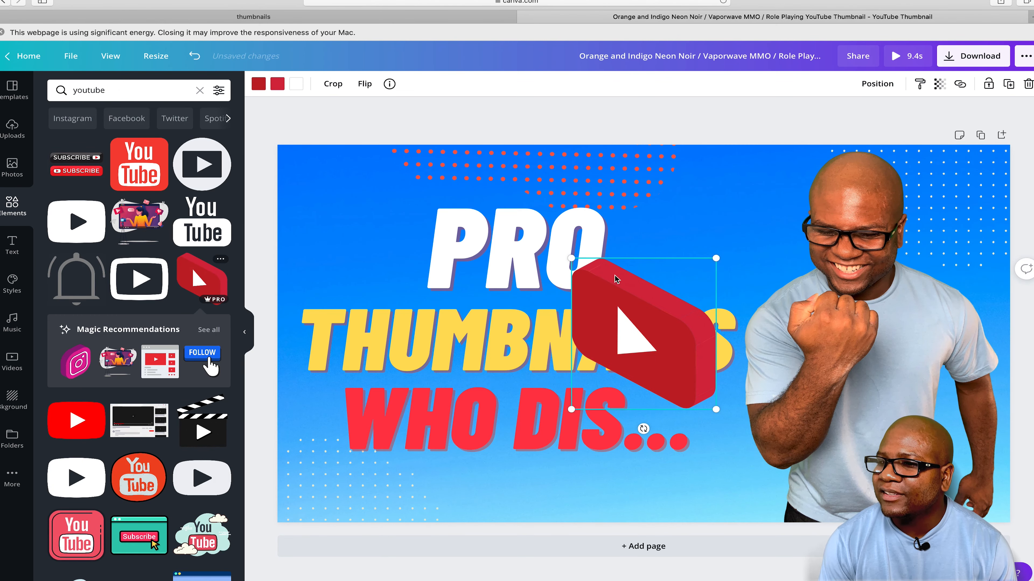
Scale the red play button down to about 144 × 164 and place it in the thumbnail's upper-left corner, beside "PRO"
left_click_drag(648, 282, 711, 179)
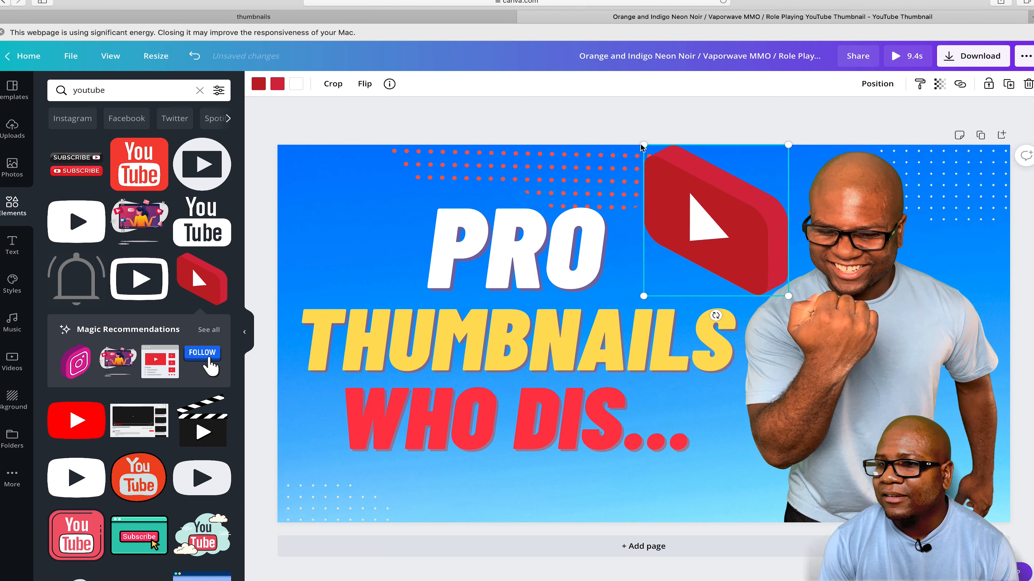
left_click_drag(643, 146, 691, 196)
left_click_drag(735, 232, 341, 195)
left_click_drag(298, 158, 311, 167)
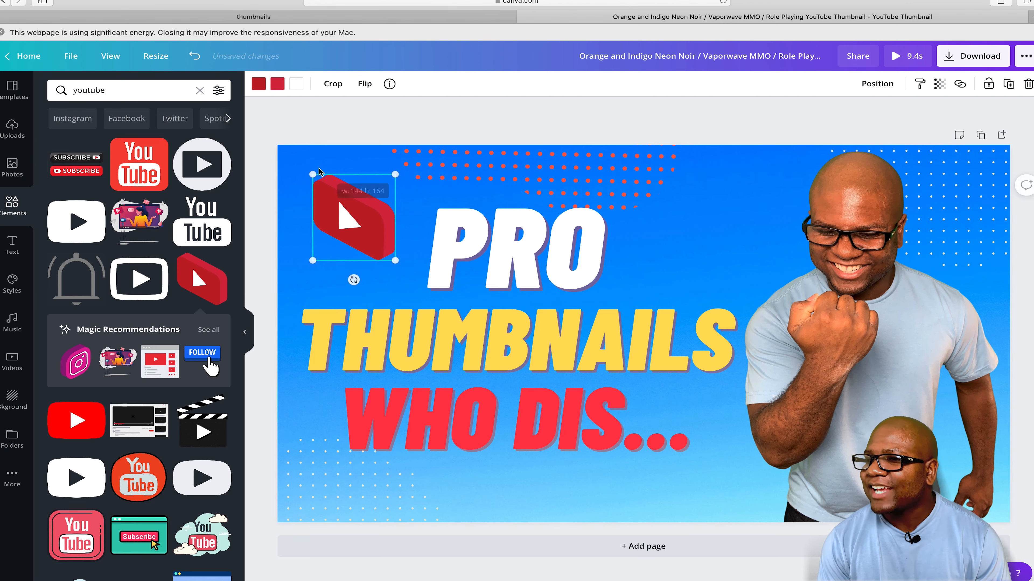
Place a play button between "PRO" and the man's head, and tilt a much smaller copy in the thumbnail's upper-left corner slightly counterclockwise
left_click_drag(363, 211, 740, 213)
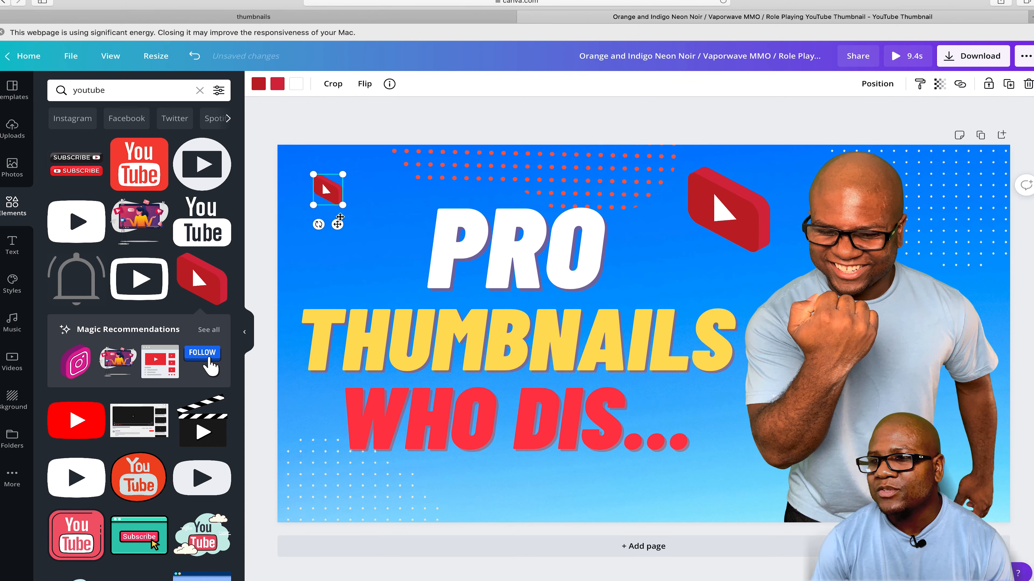
left_click_drag(319, 225, 336, 225)
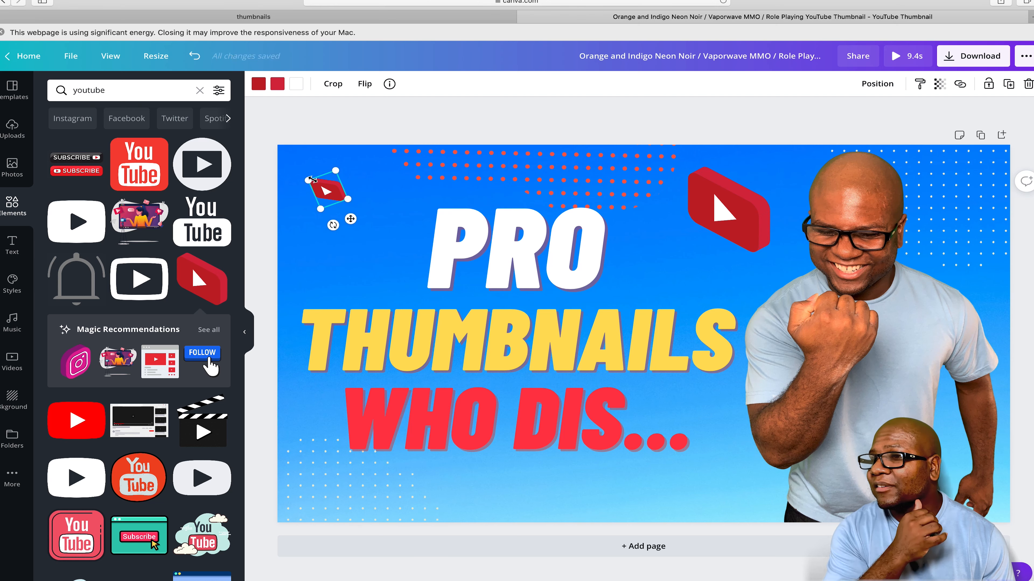